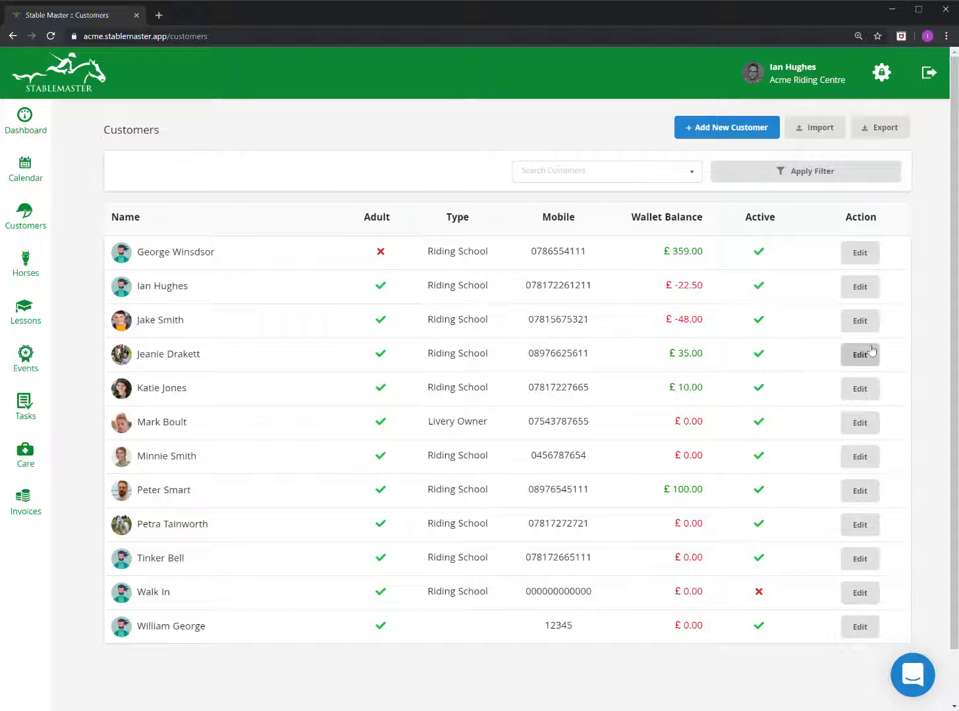
# Link the third customer in the list to the first available parent for payments, save the record and return to the customer list
pyautogui.click(860, 321)
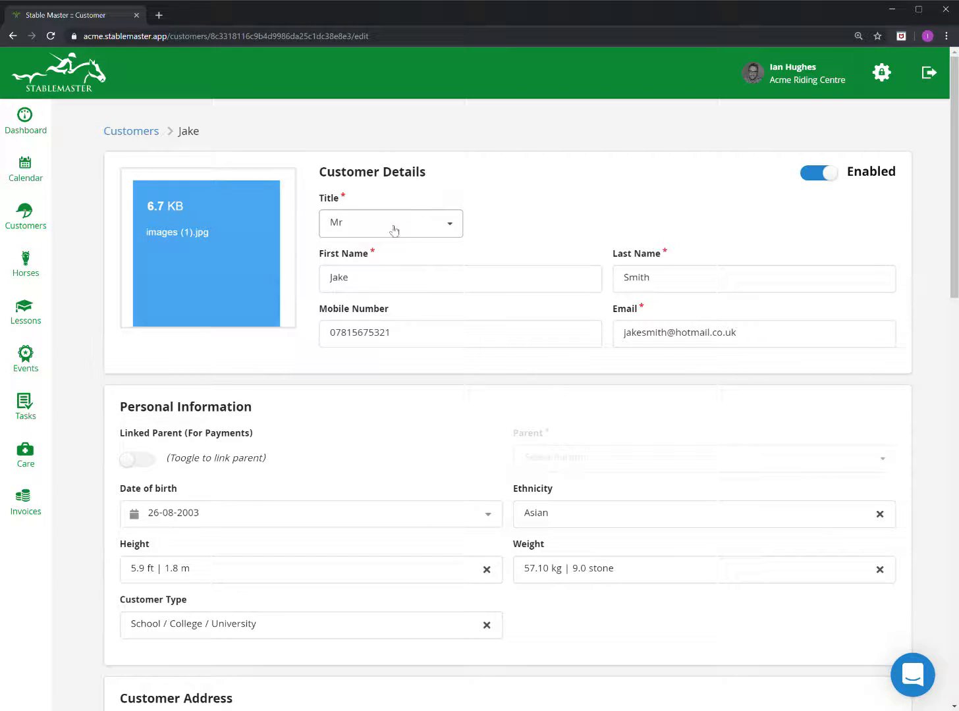
pyautogui.click(146, 465)
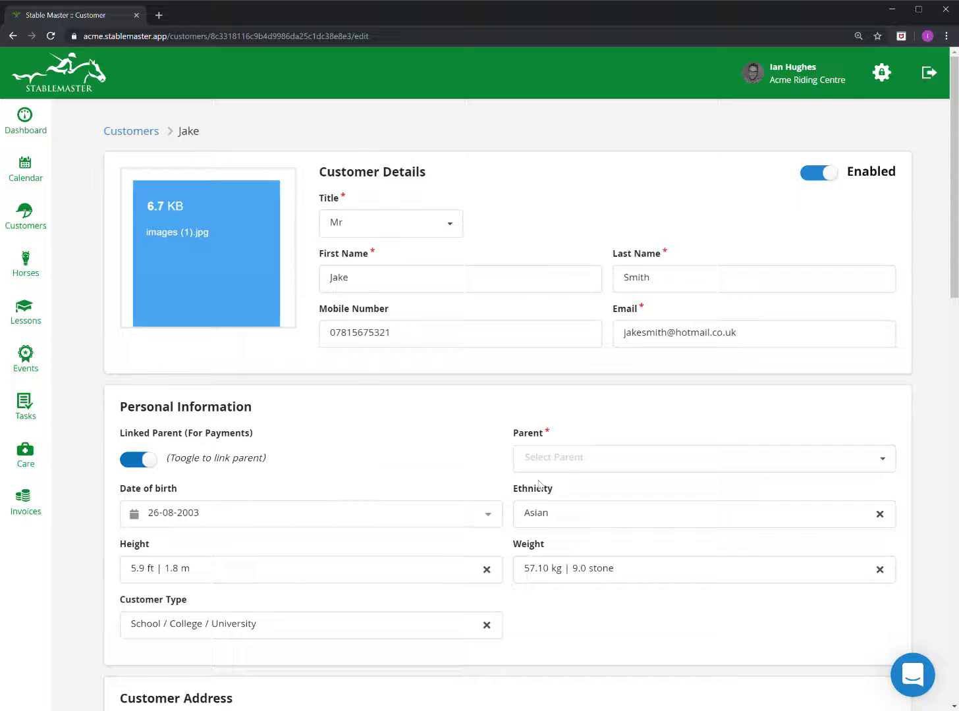
pyautogui.click(565, 470)
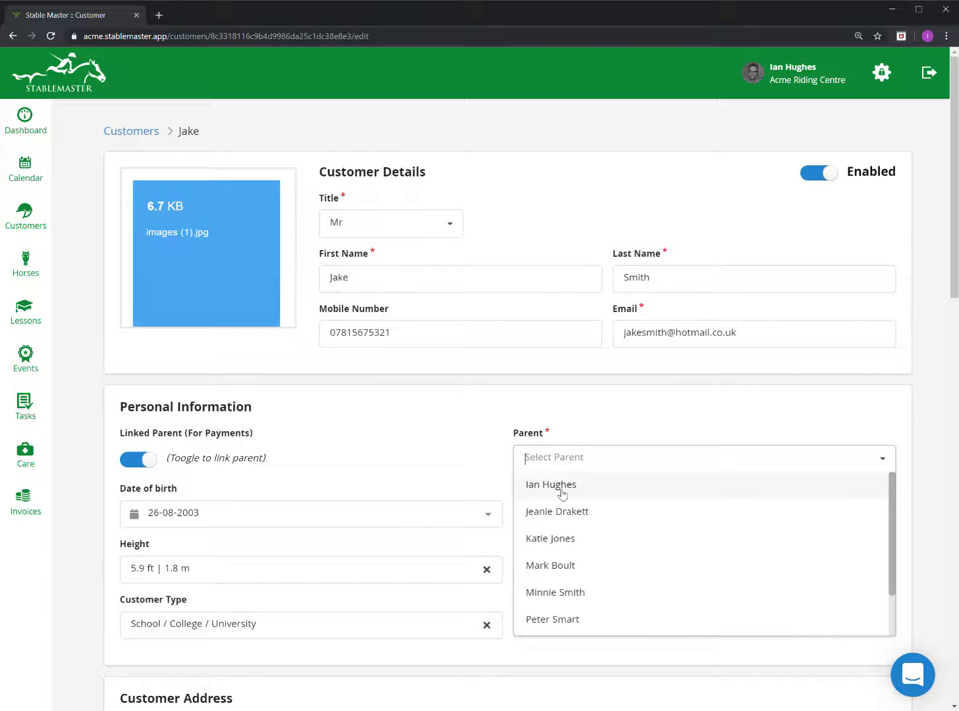
pyautogui.click(561, 493)
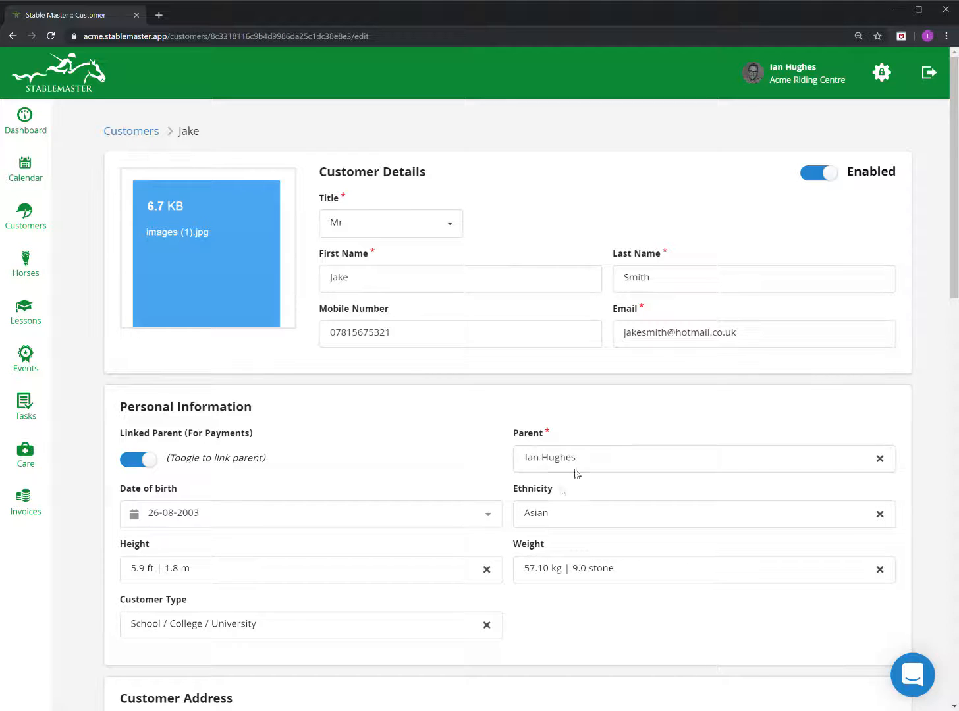
pyautogui.scroll(-1, 609, 434)
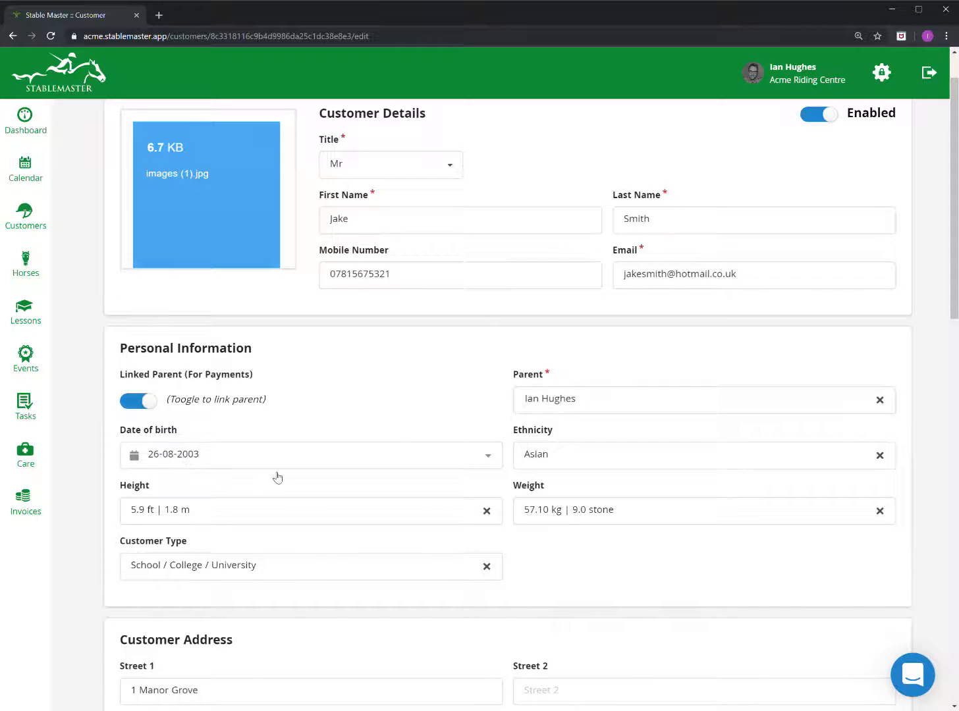
pyautogui.scroll(-2, 464, 467)
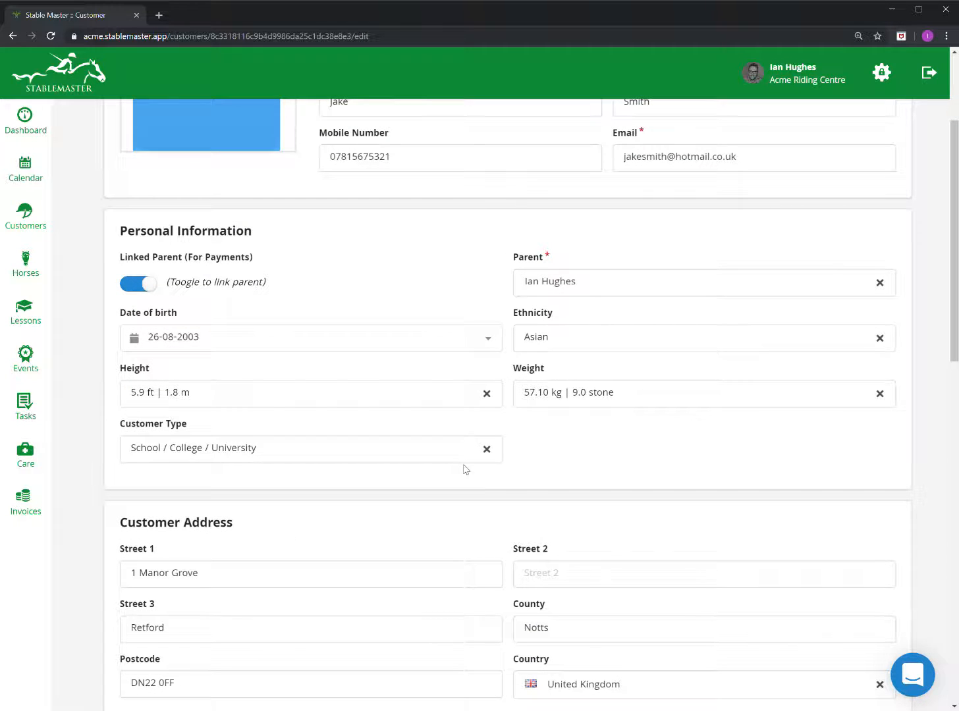
pyautogui.scroll(-13, 380, 483)
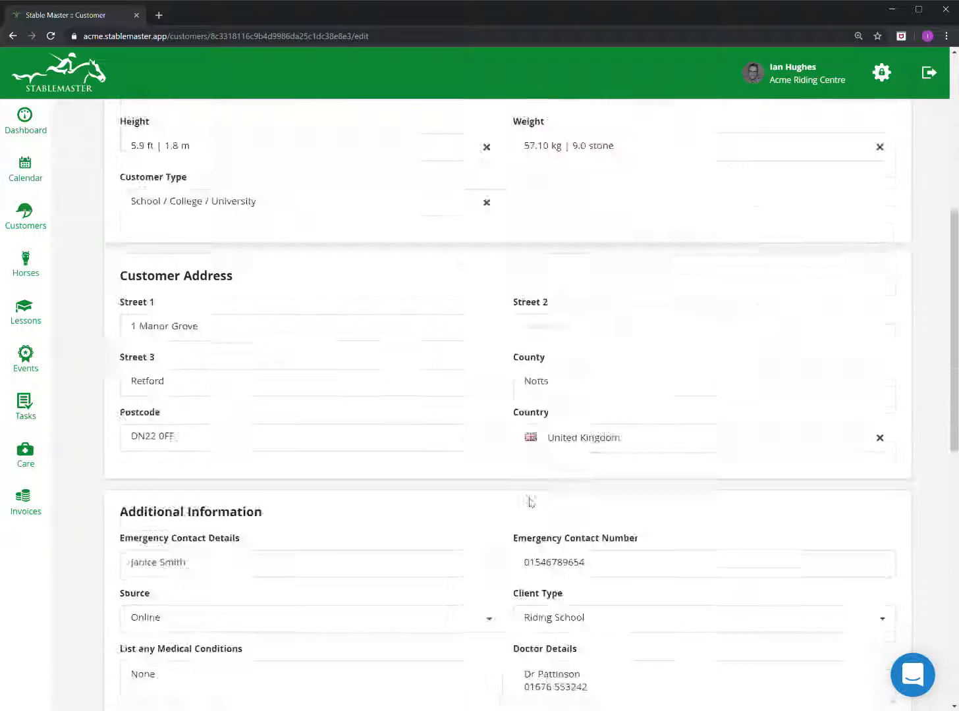
pyautogui.scroll(-3, 727, 611)
pyautogui.click(874, 691)
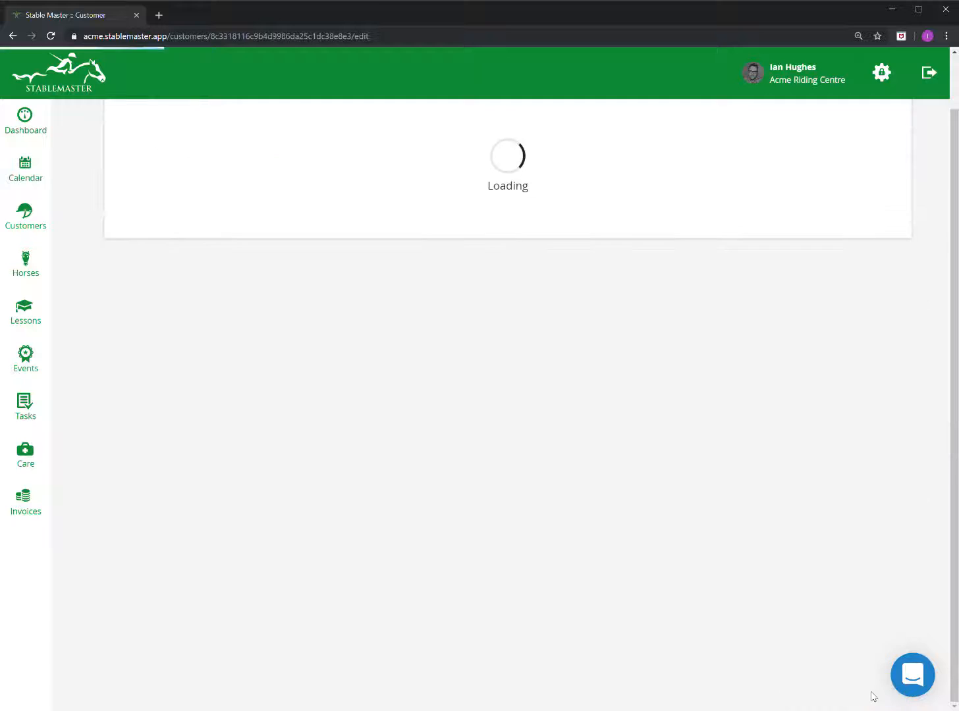
pyautogui.click(26, 220)
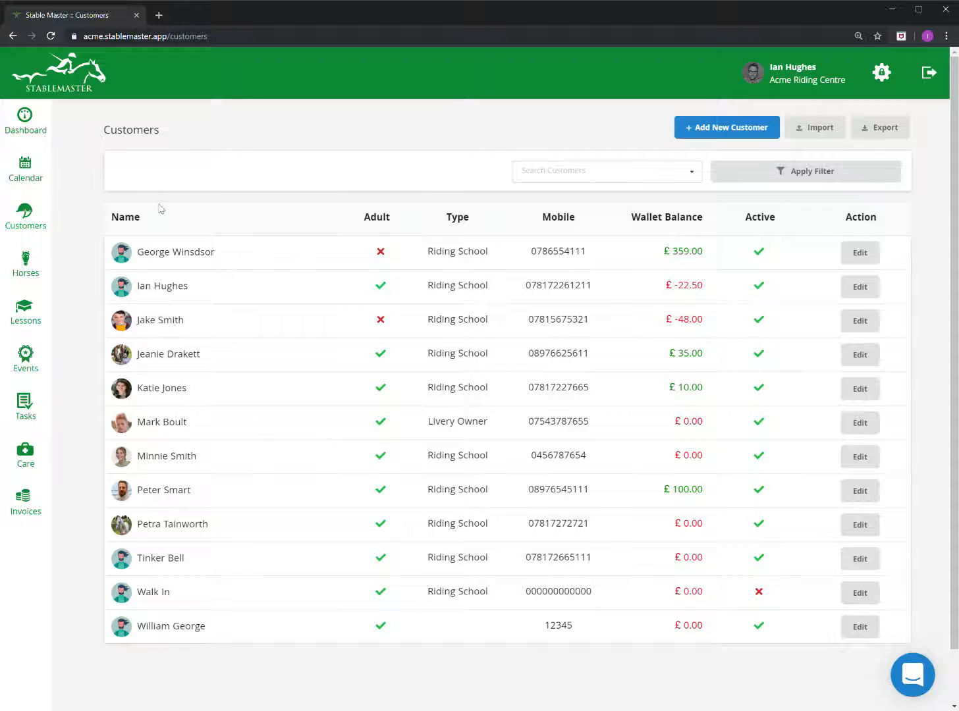
# Start a new lesson from the calendar at 2 pm on 13 August 2019 with the lesson type 1 Hour Beginner Class
pyautogui.click(46, 177)
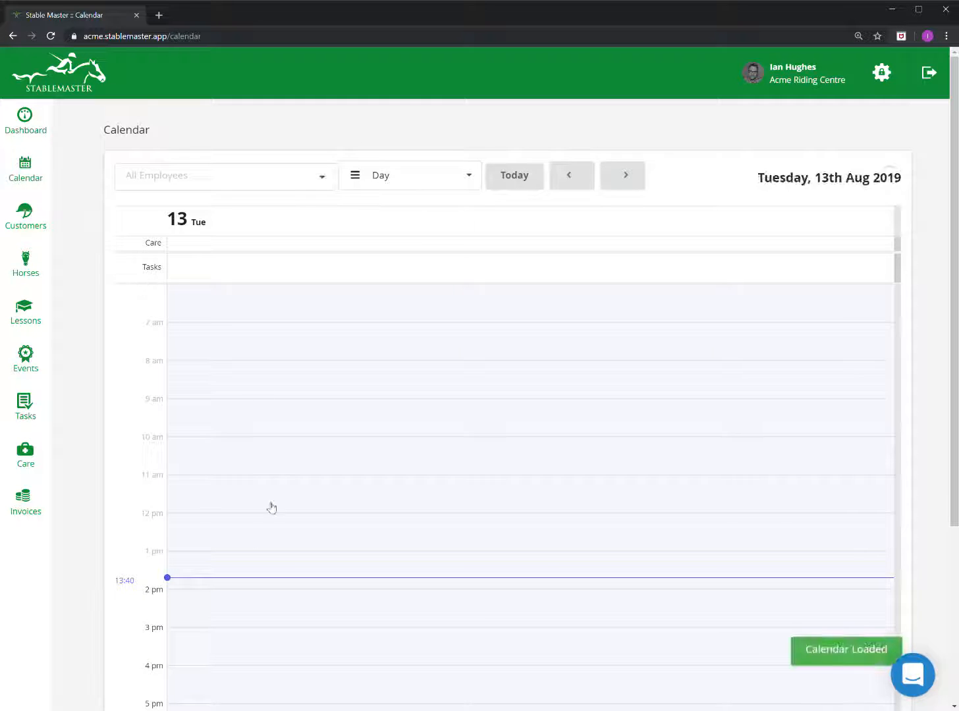
pyautogui.scroll(-2, 250, 542)
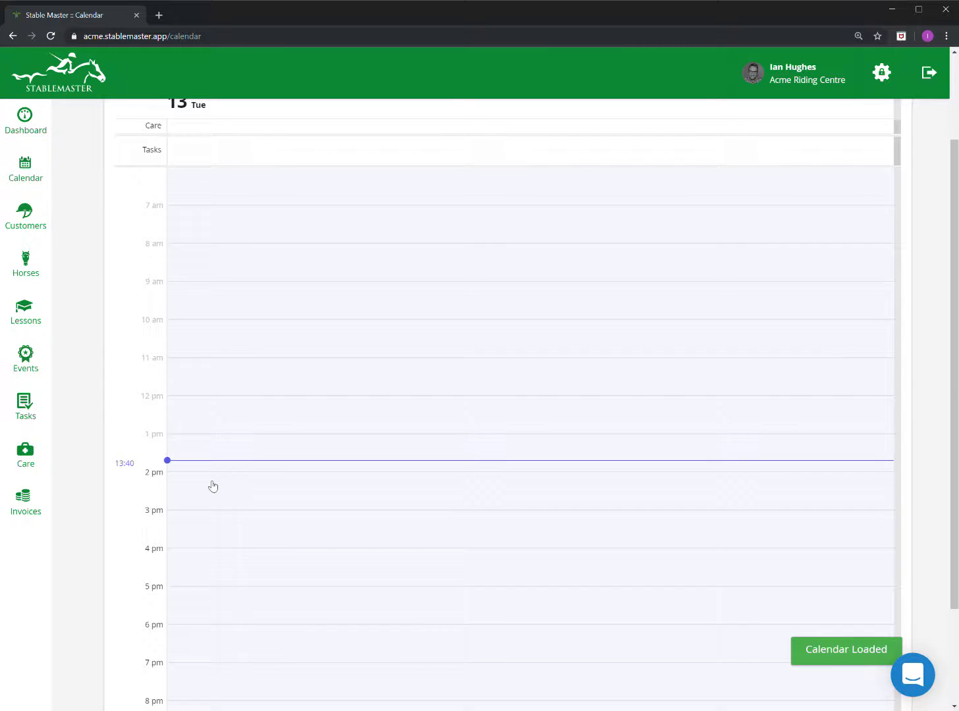
pyautogui.click(208, 482)
pyautogui.click(405, 353)
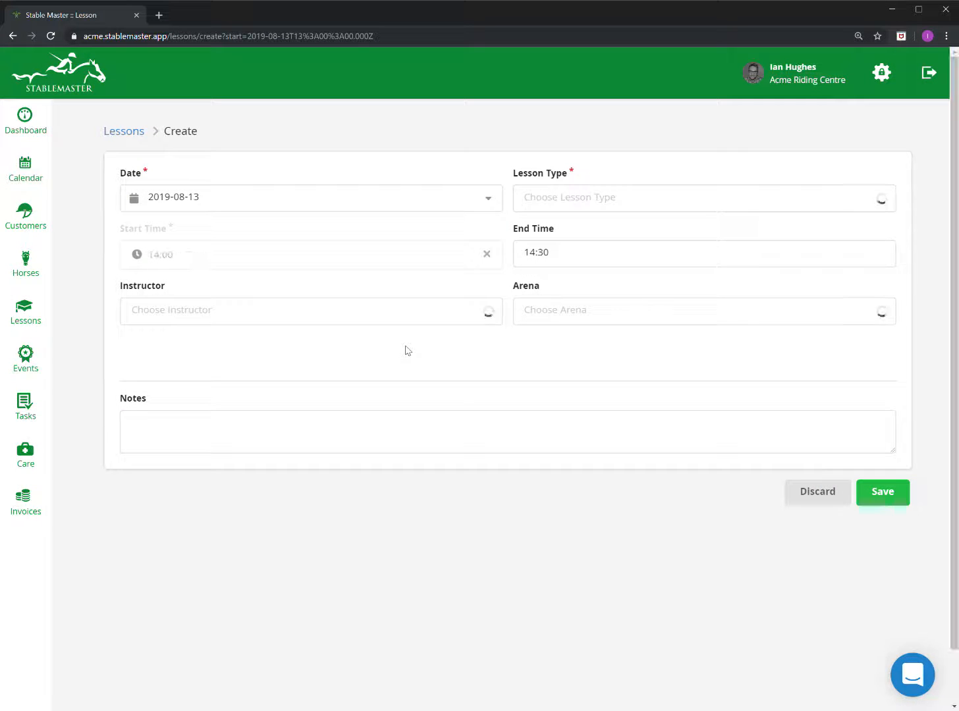
pyautogui.click(614, 197)
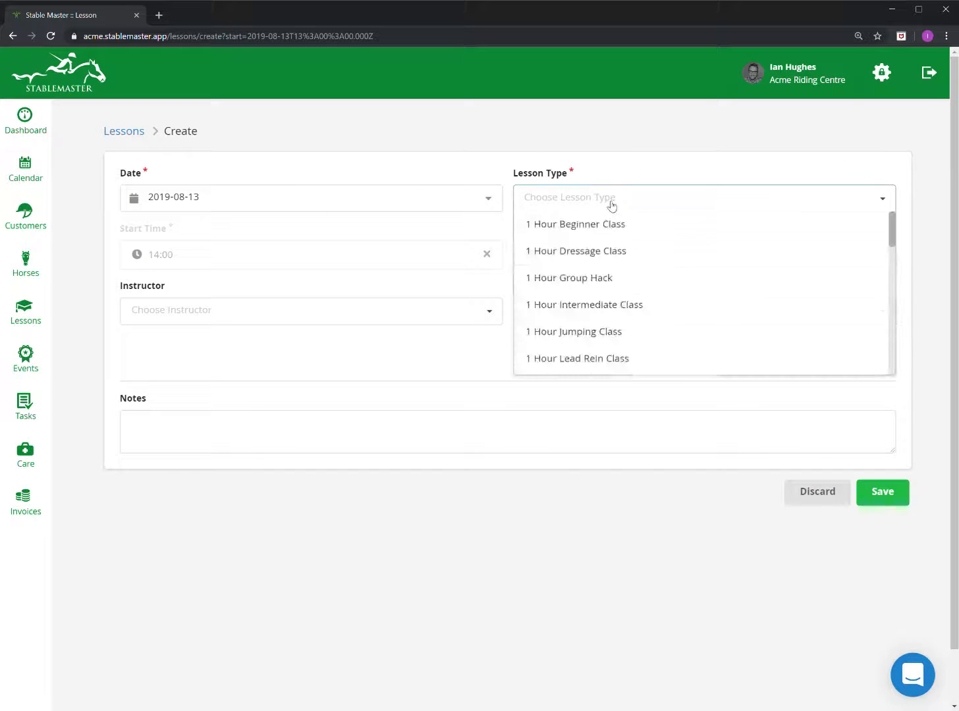
pyautogui.click(615, 225)
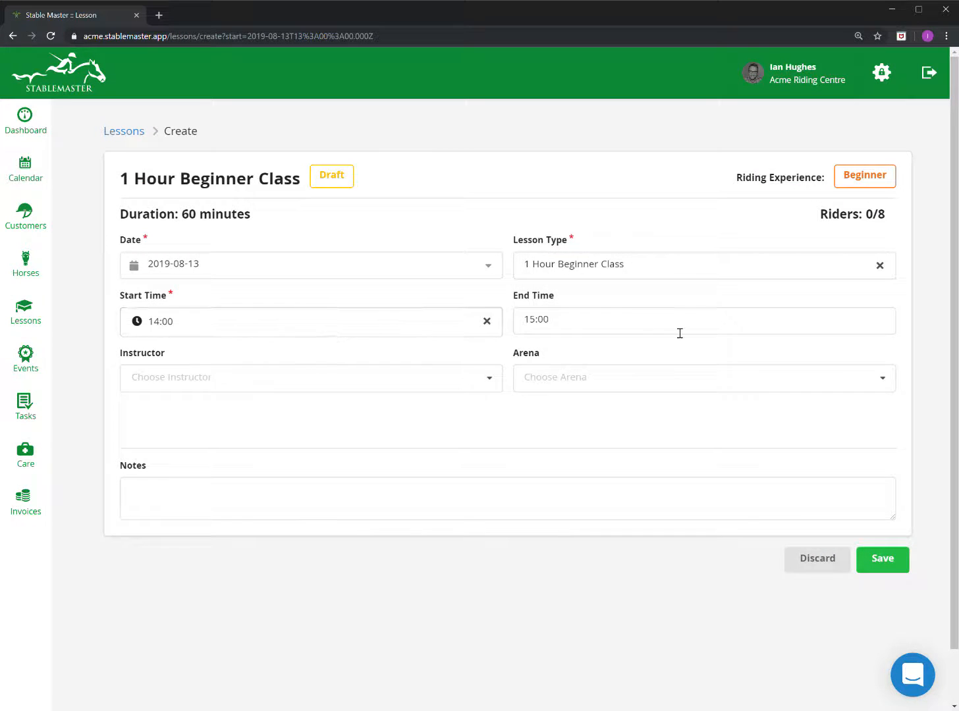
# Assign the third listed instructor and the Indoor Arena to the lesson, and save it
pyautogui.click(446, 385)
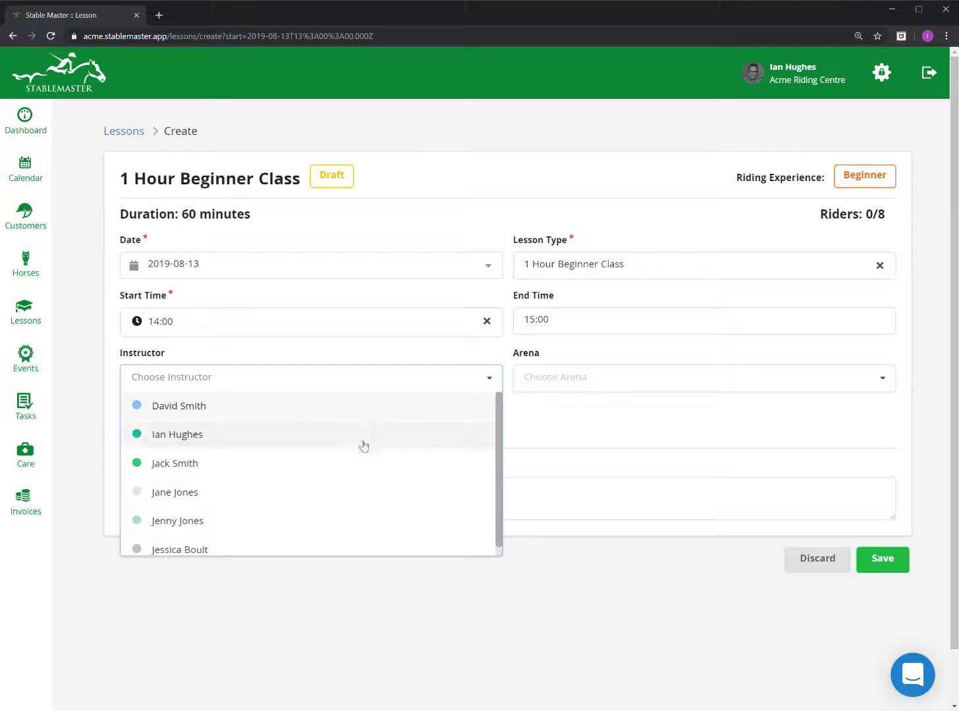
pyautogui.click(357, 468)
pyautogui.click(619, 379)
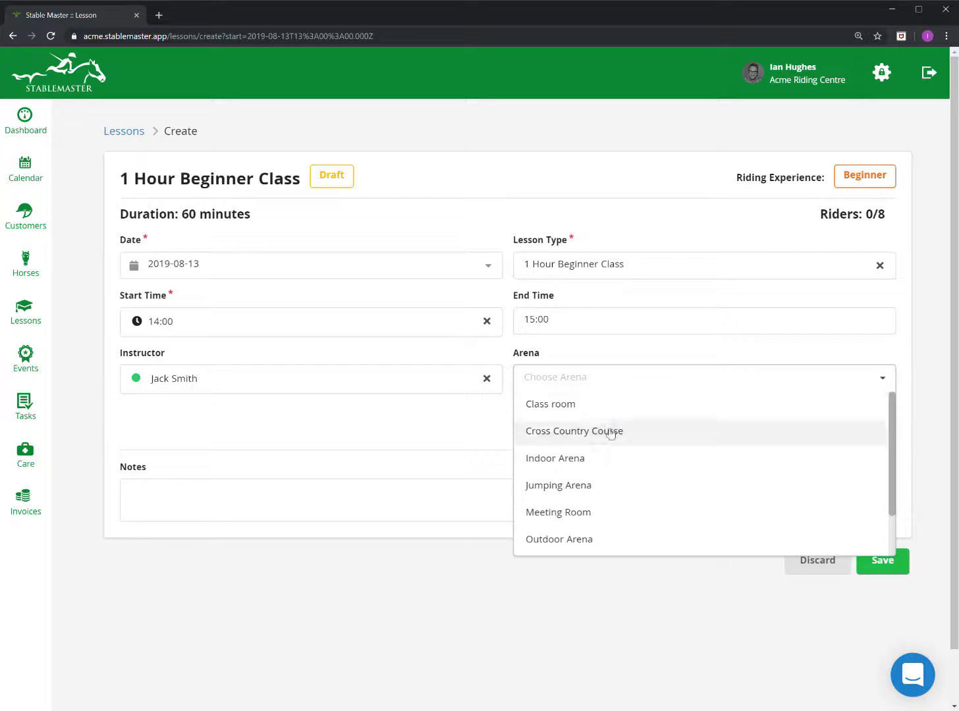
pyautogui.click(591, 463)
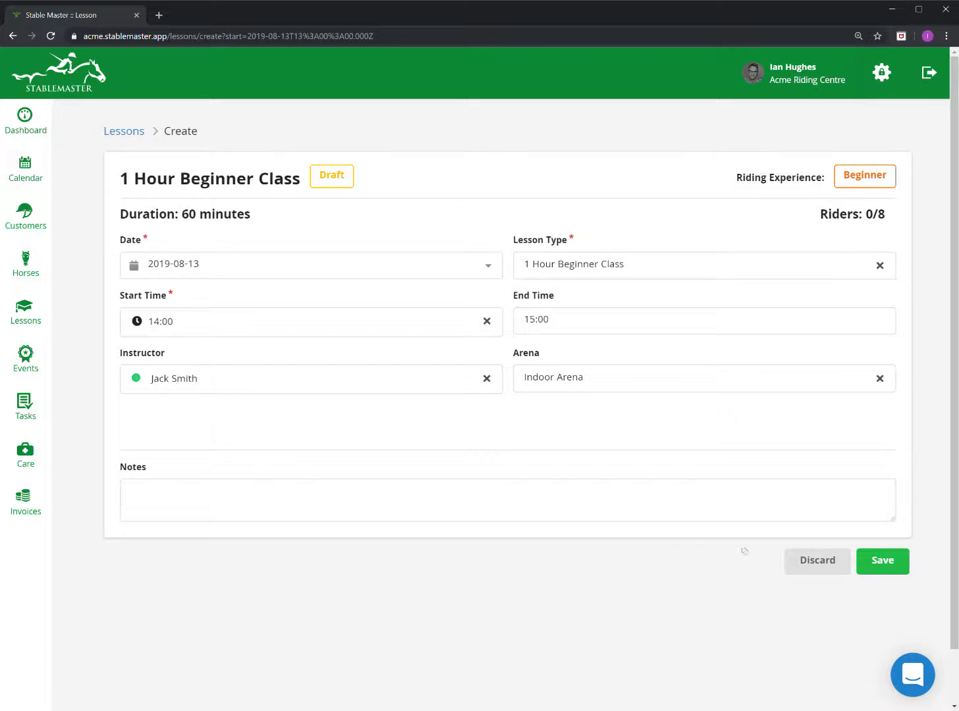
pyautogui.click(882, 561)
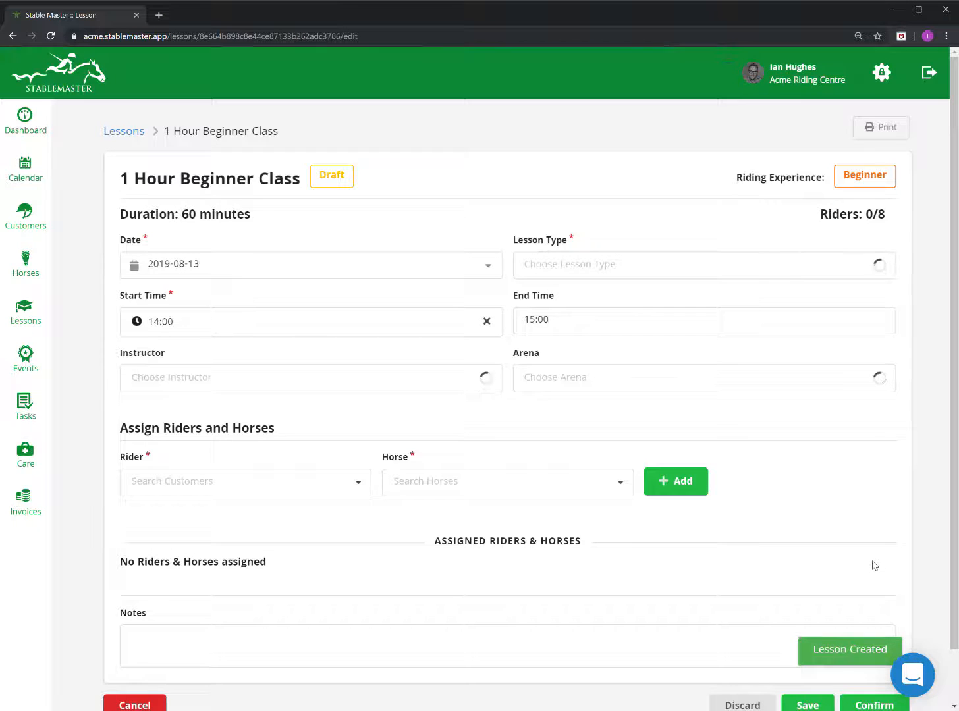
# Add the parent-linked customer to the lesson as a rider on the horse William
pyautogui.scroll(-1, 873, 567)
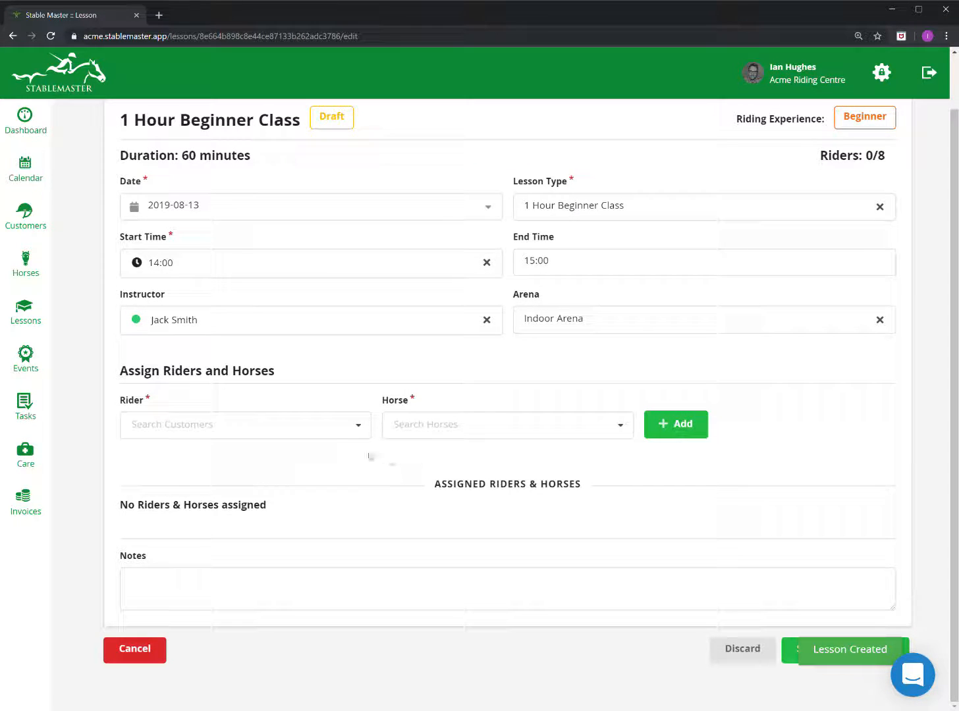
pyautogui.click(357, 428)
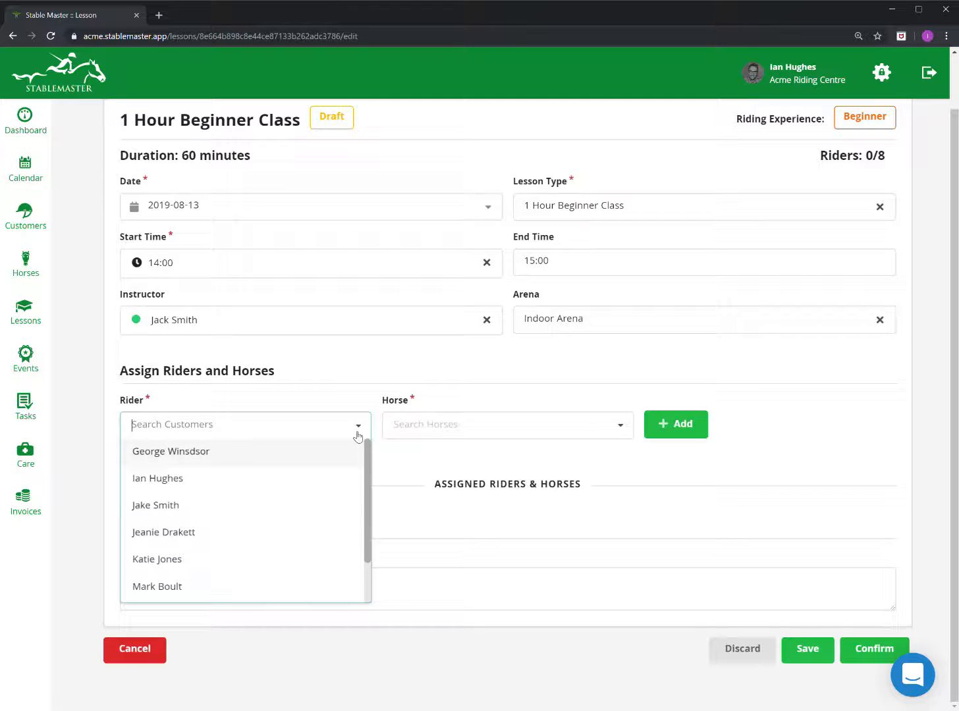
pyautogui.click(292, 506)
pyautogui.click(497, 433)
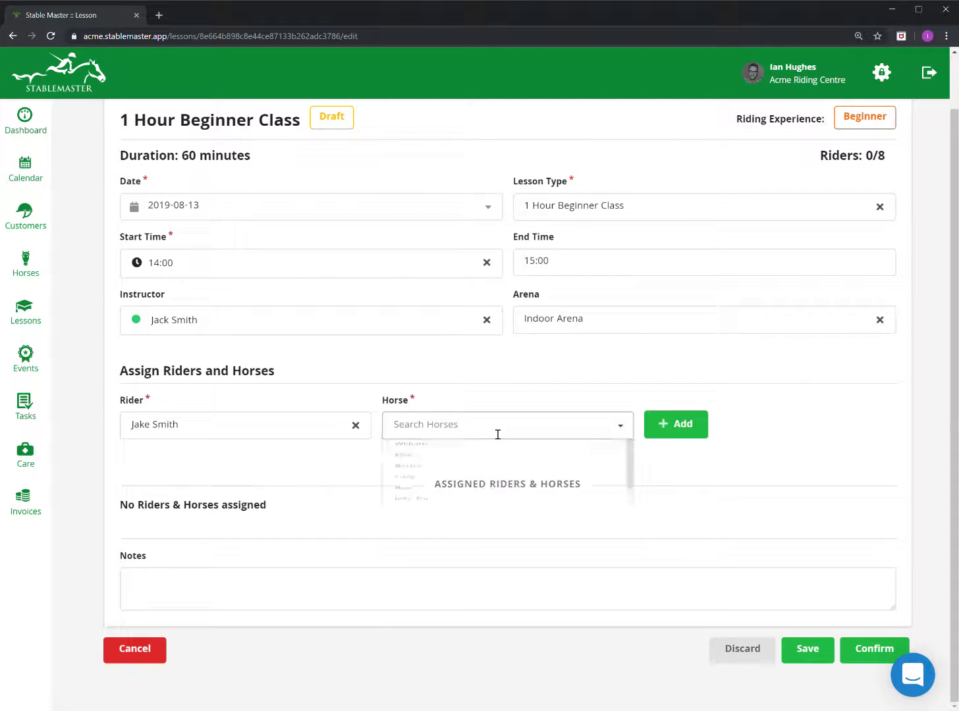
pyautogui.click(455, 453)
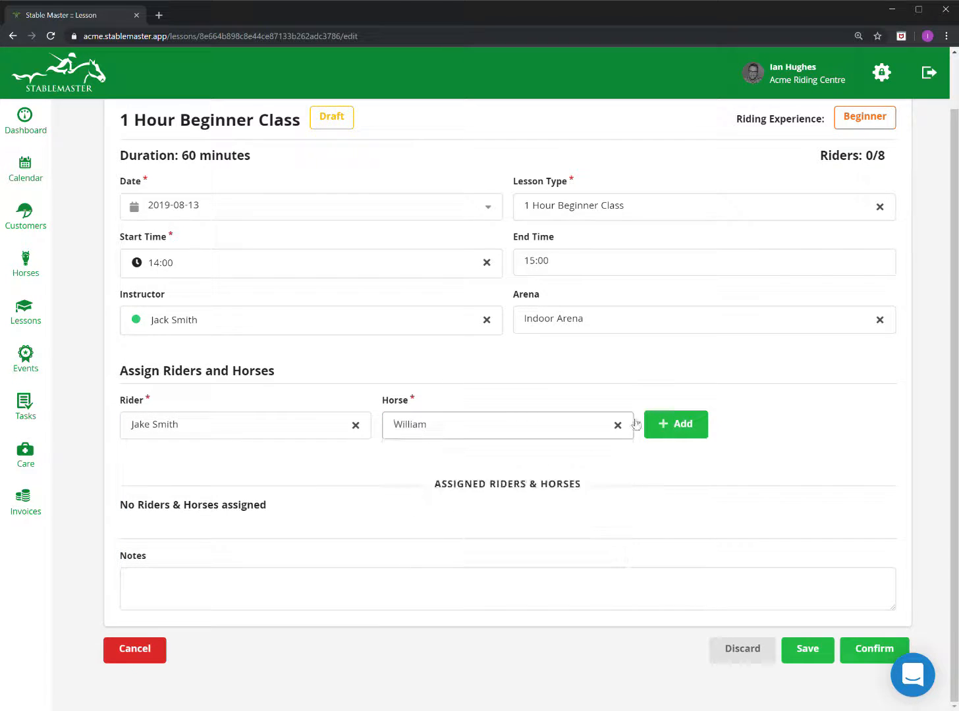
pyautogui.click(678, 424)
pyautogui.scroll(-2, 582, 516)
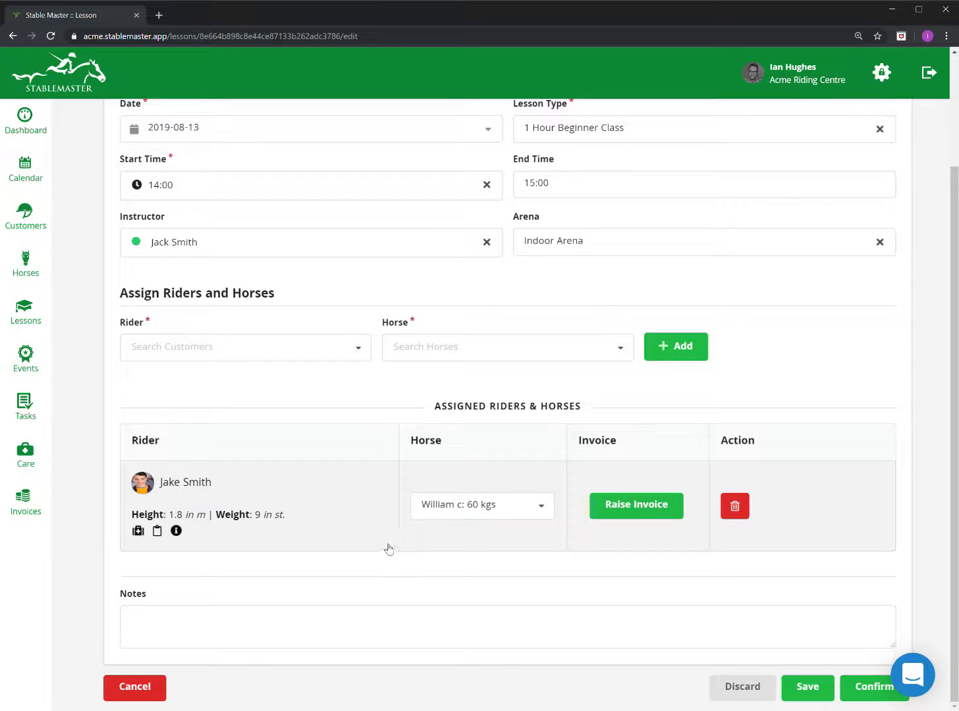
# Save the lesson with its assigned rider and confirm it
pyautogui.click(793, 692)
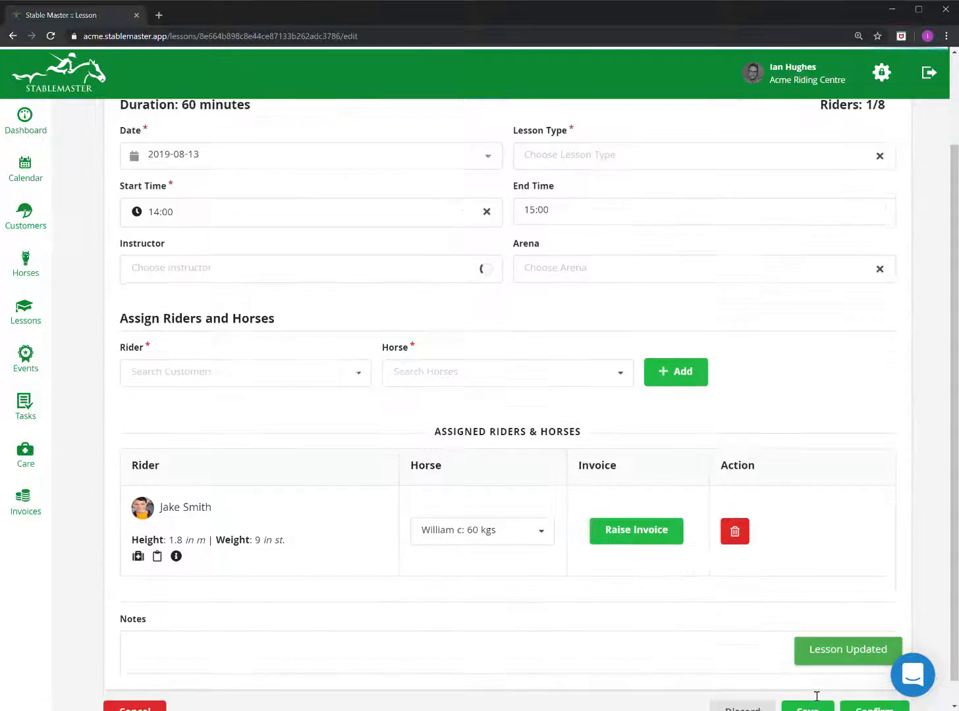
pyautogui.click(871, 686)
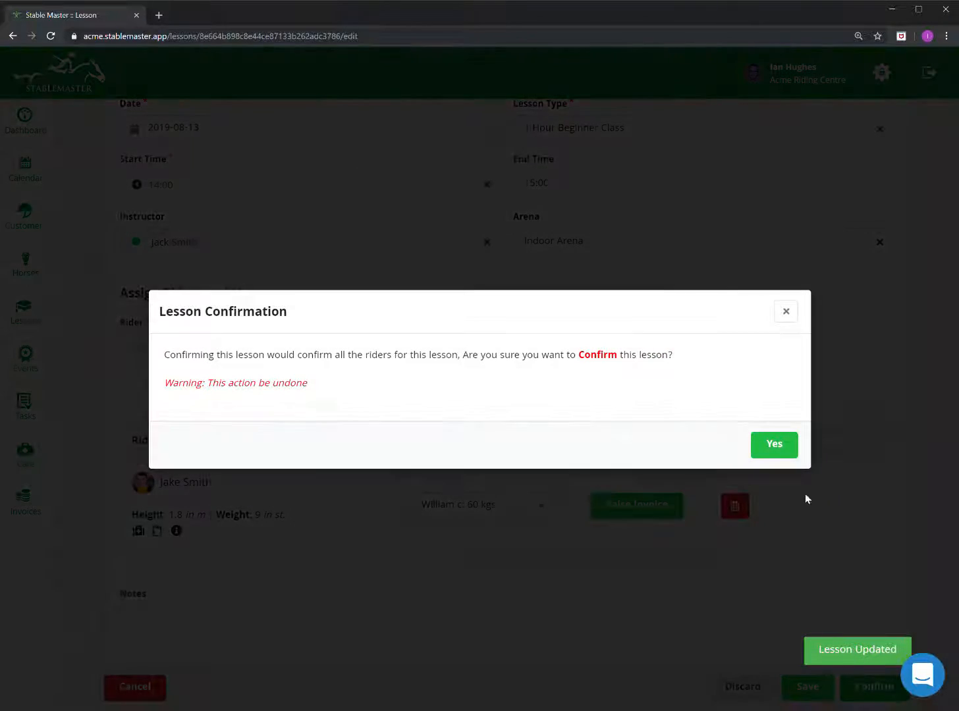
pyautogui.click(772, 456)
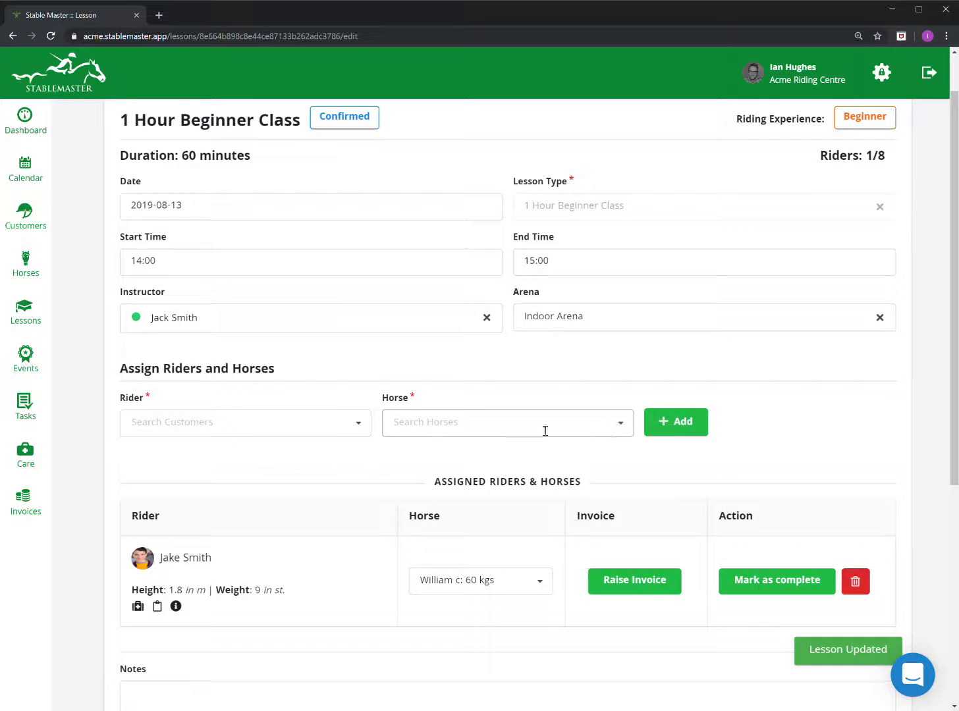
# View the 2 pm 1 Hour Beginner Class from the calendar to check its lesson details, and return to the calendar
pyautogui.click(36, 187)
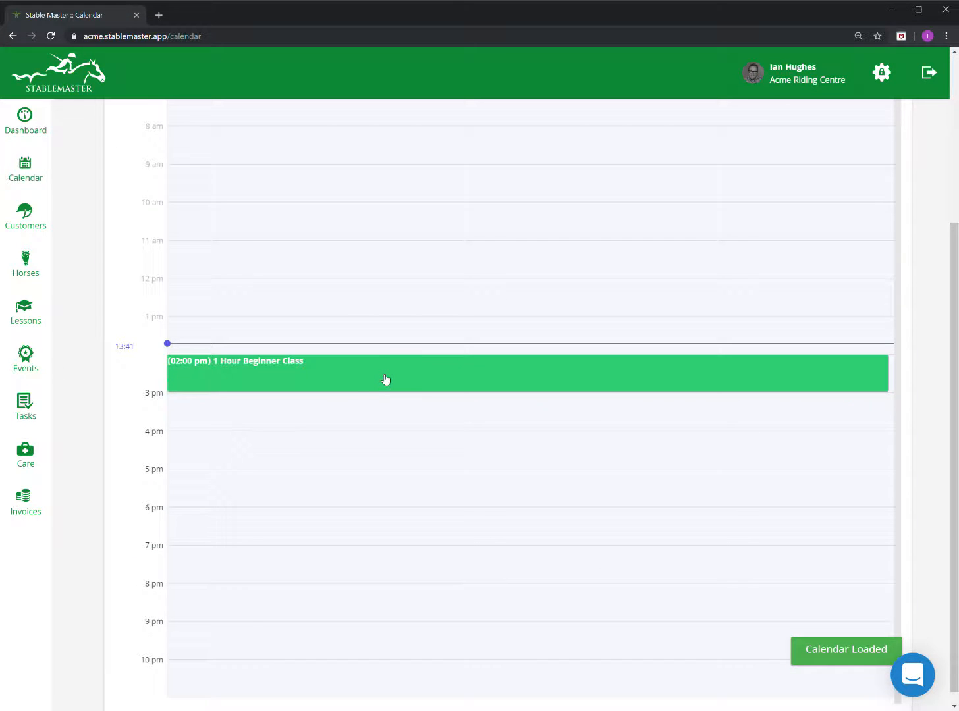
pyautogui.click(385, 380)
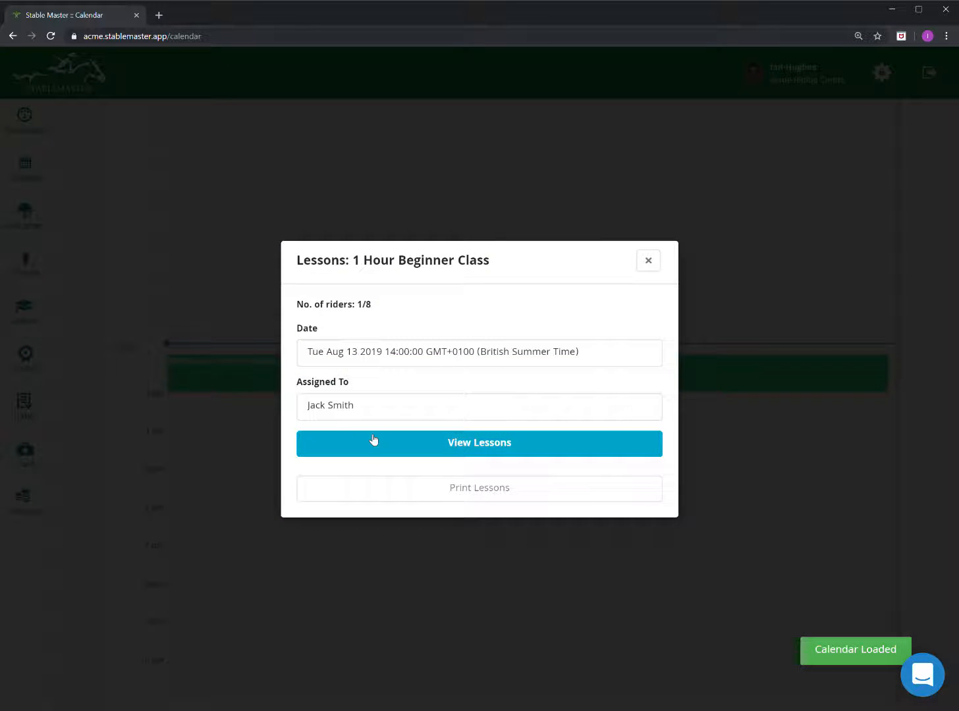
pyautogui.click(529, 450)
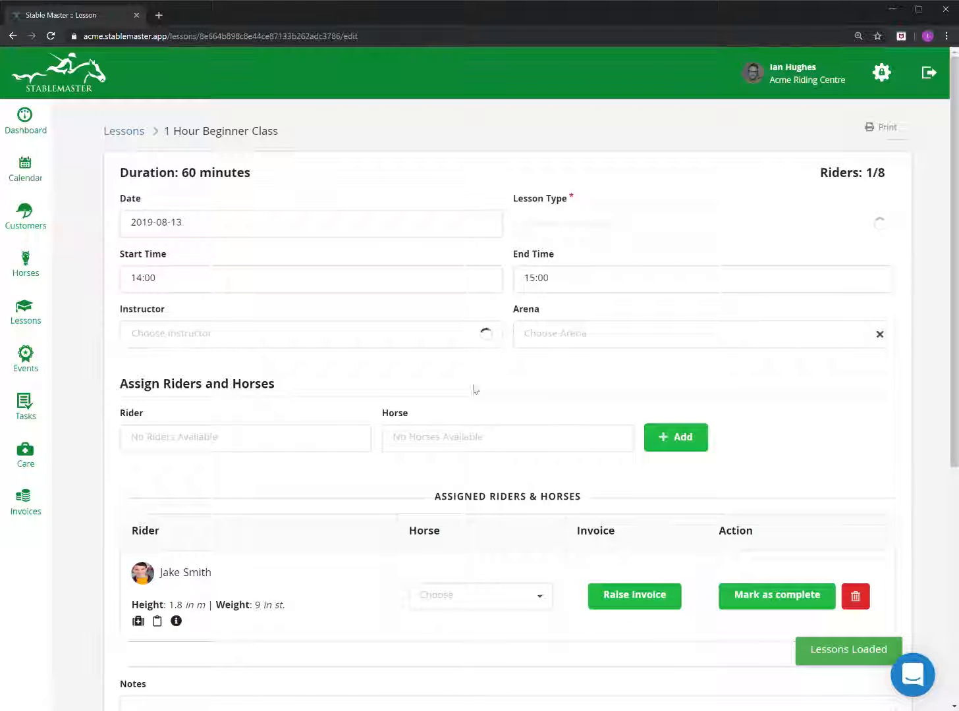
pyautogui.scroll(-3, 521, 603)
pyautogui.hotkey('alt', 'Left')
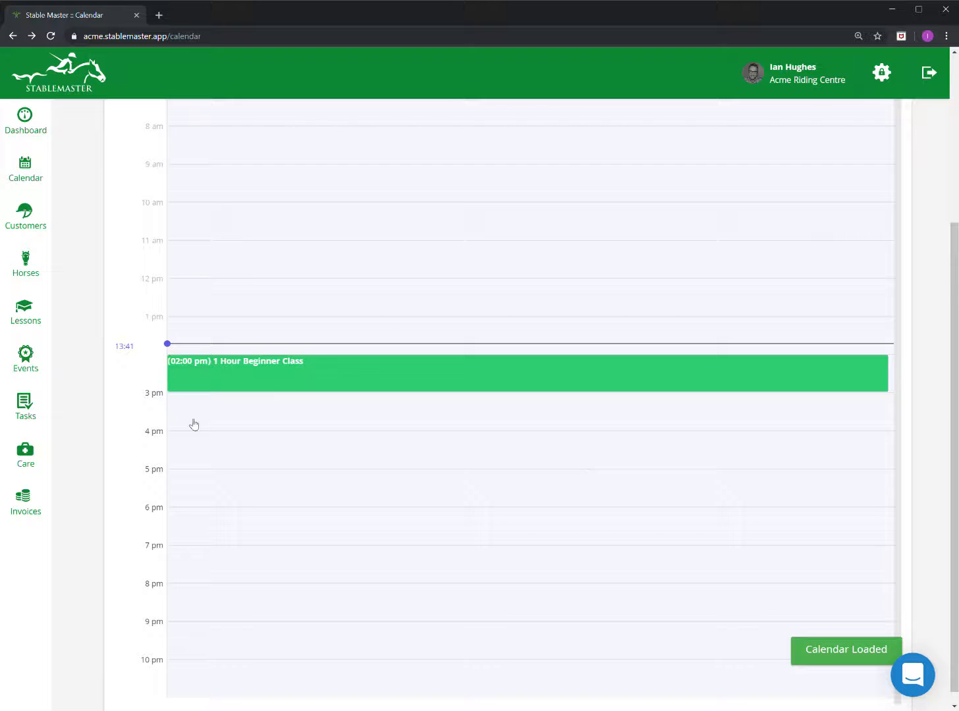
# Mark the 2 pm 1 Hour Beginner Class in the calendar as complete and raise the invoice for its rider
pyautogui.click(223, 382)
pyautogui.click(370, 450)
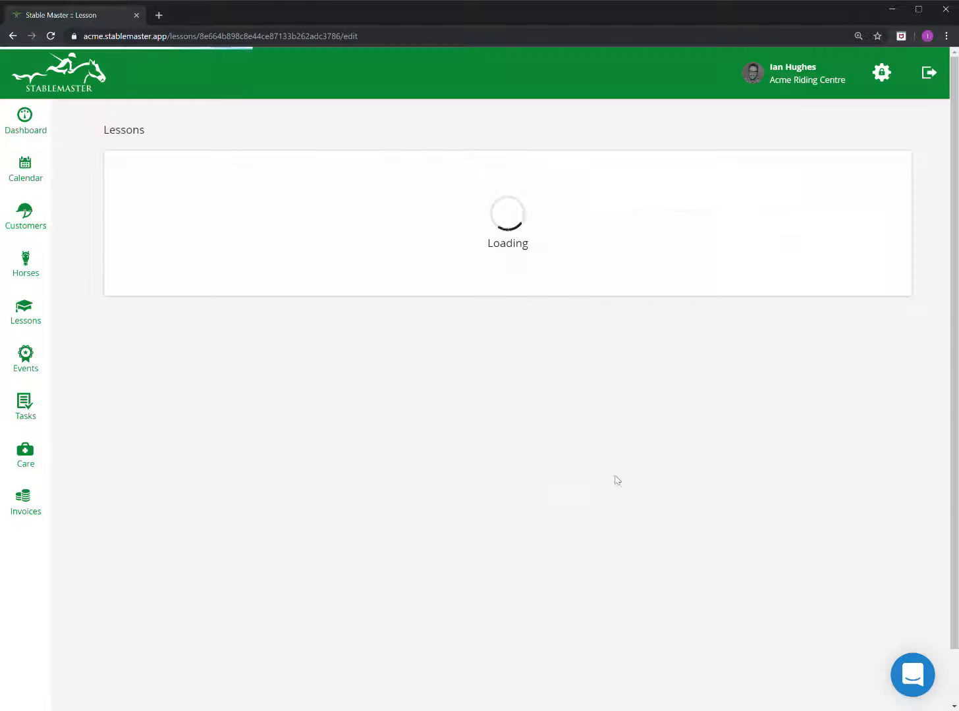
pyautogui.scroll(-8, 593, 523)
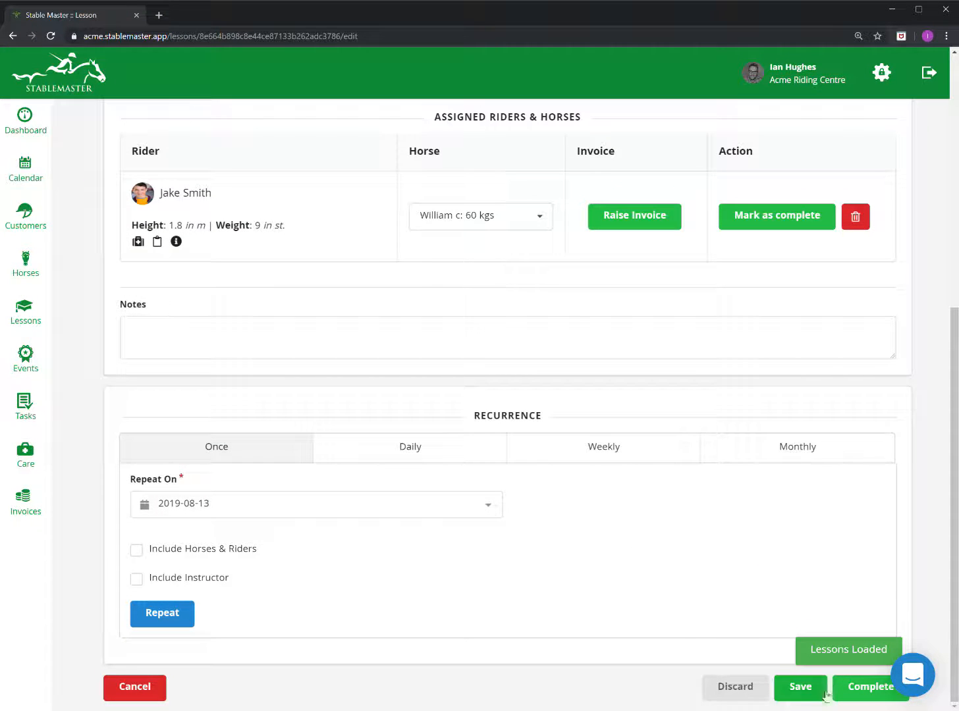
pyautogui.click(866, 688)
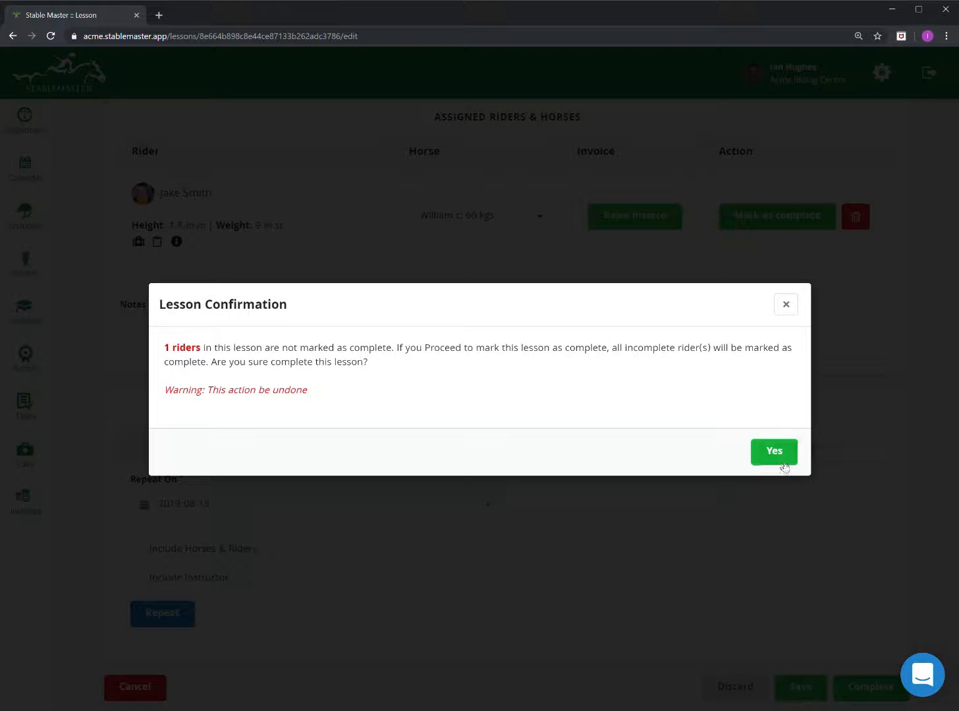
pyautogui.click(782, 464)
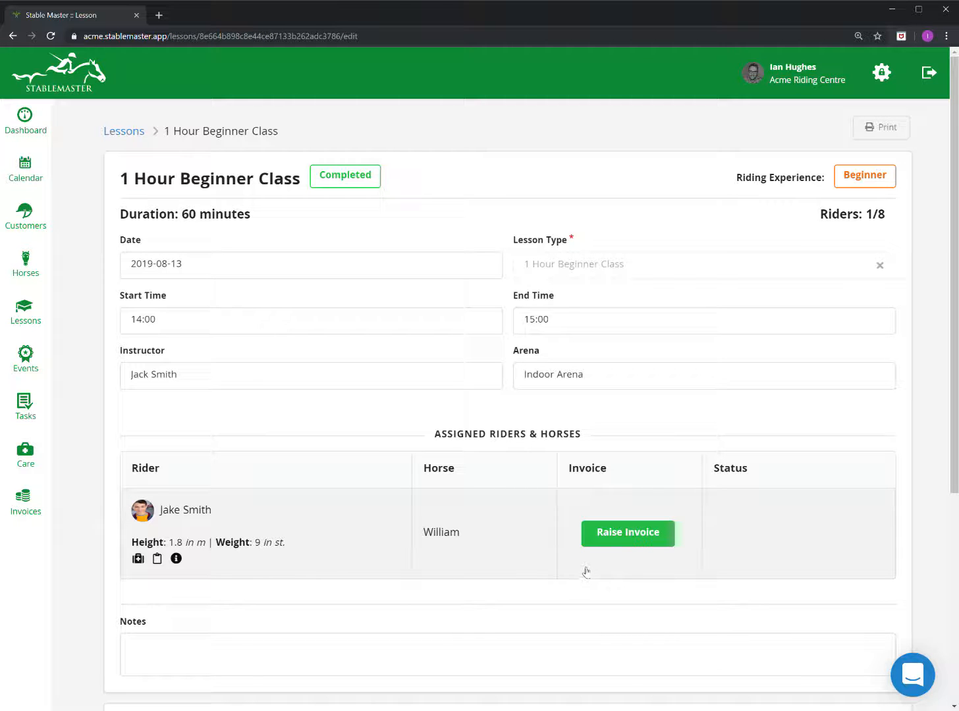
pyautogui.click(611, 542)
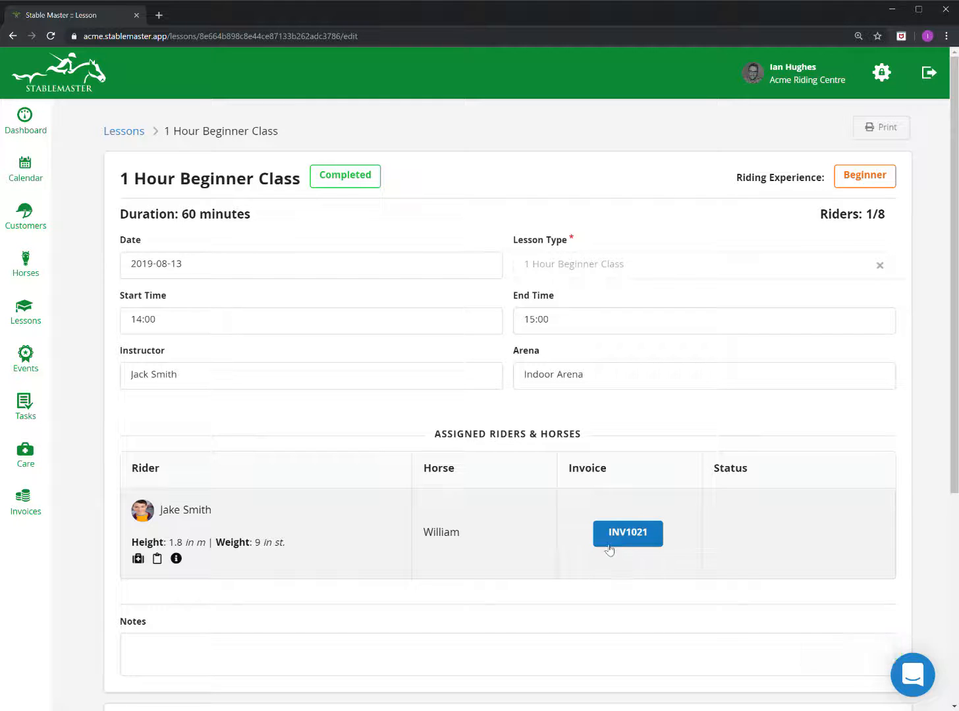
# Open the rider's invoice from the completed lesson and check its customer and bill-to customer
pyautogui.click(638, 541)
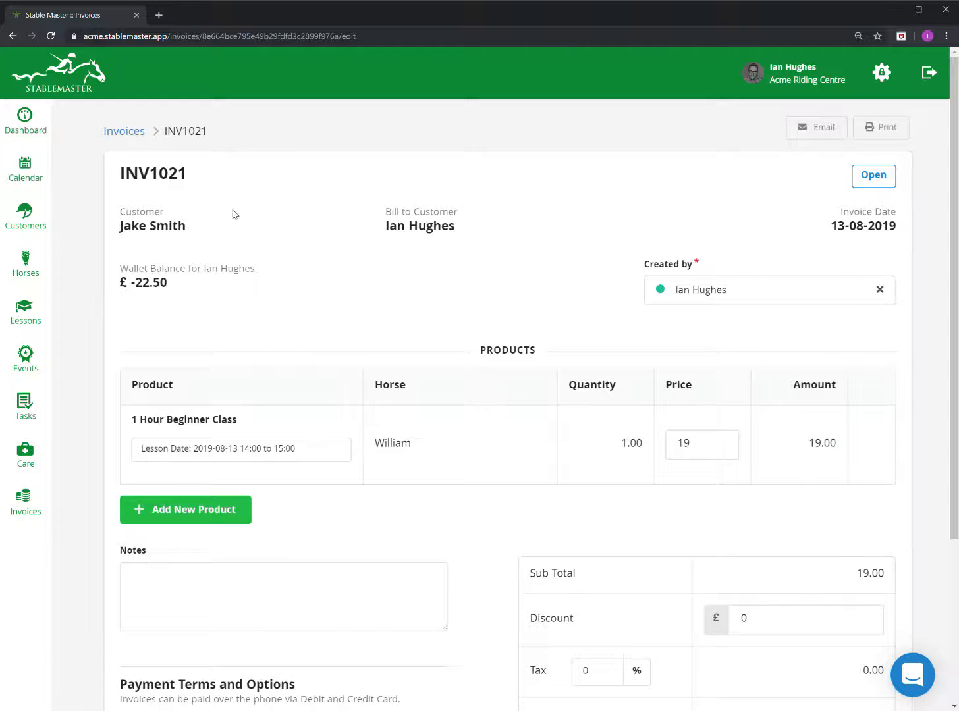
pyautogui.moveTo(133, 226); pyautogui.dragTo(212, 242)
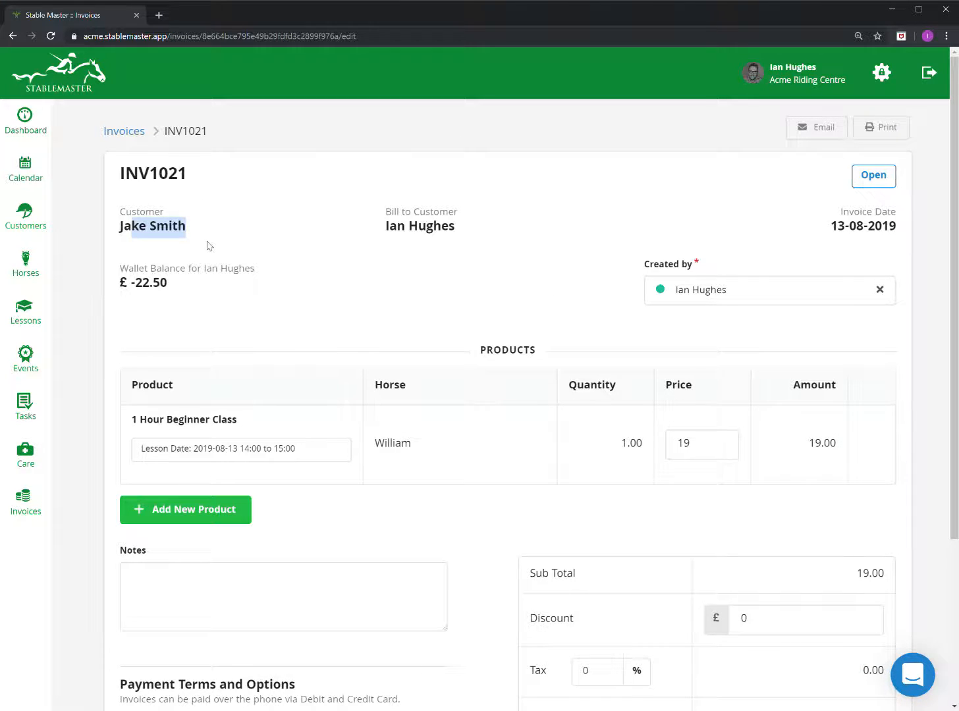
pyautogui.moveTo(384, 221); pyautogui.dragTo(463, 229)
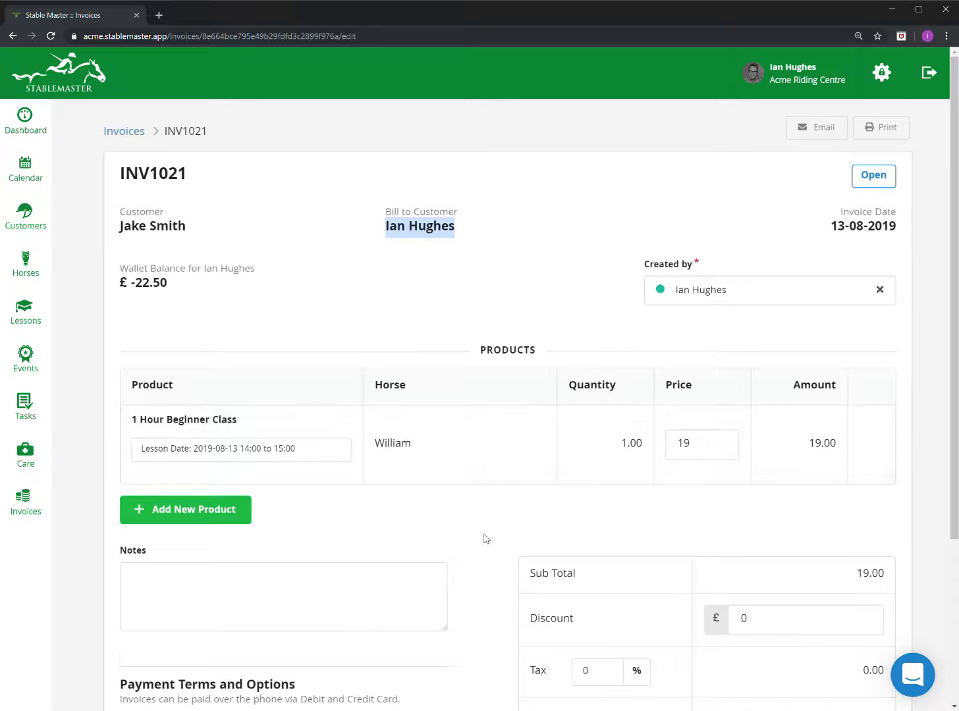
# Add a Boost Bar product line to the invoice with a price of 90
pyautogui.scroll(-2, 443, 550)
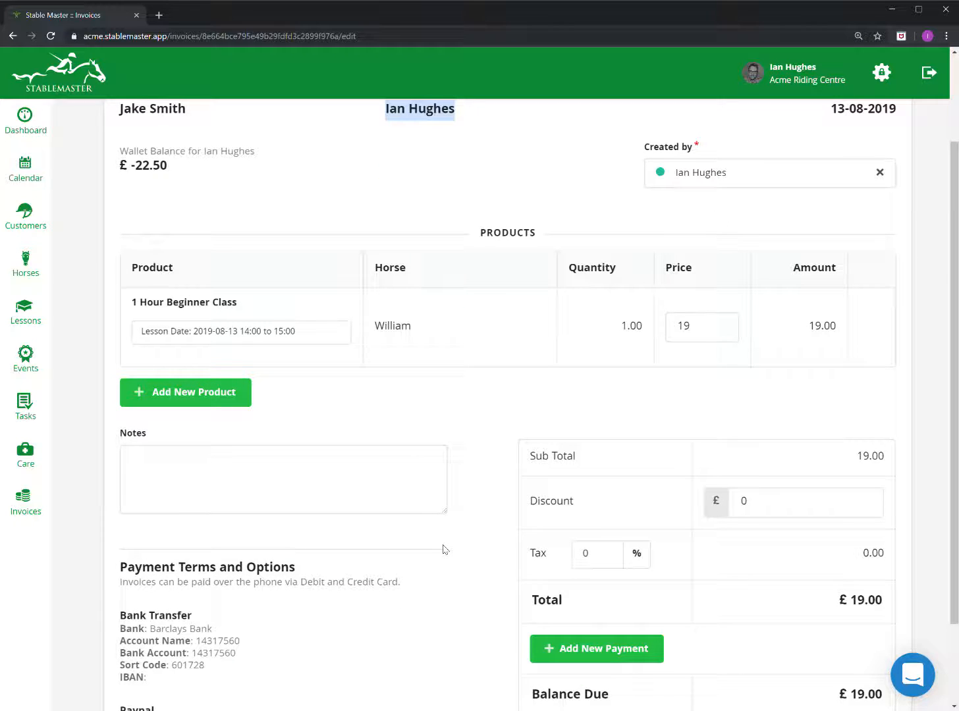
pyautogui.click(148, 394)
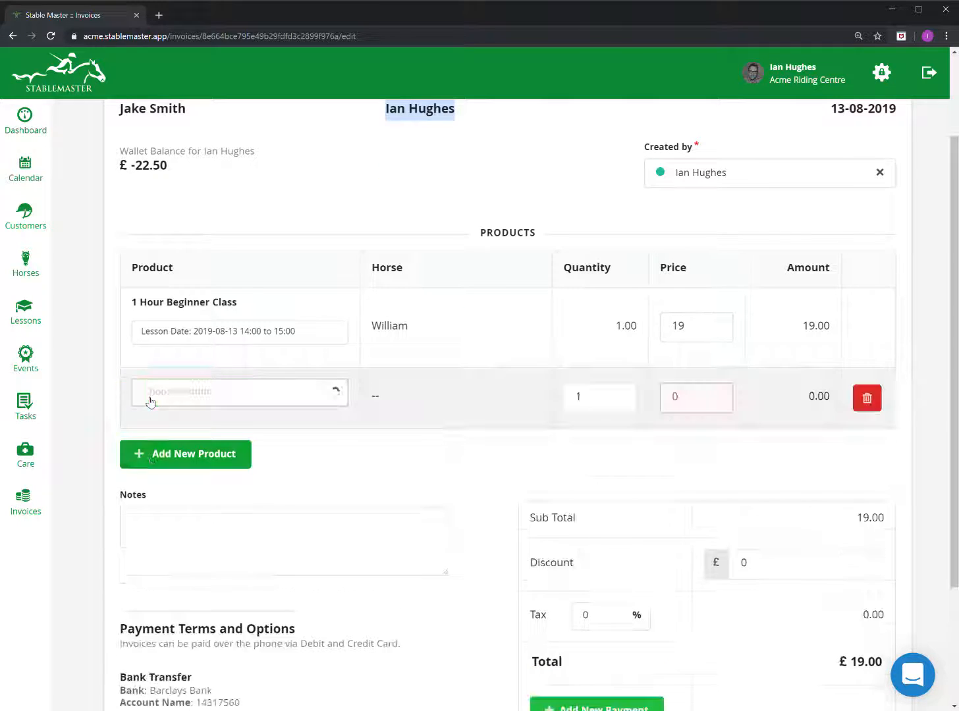
pyautogui.click(196, 389)
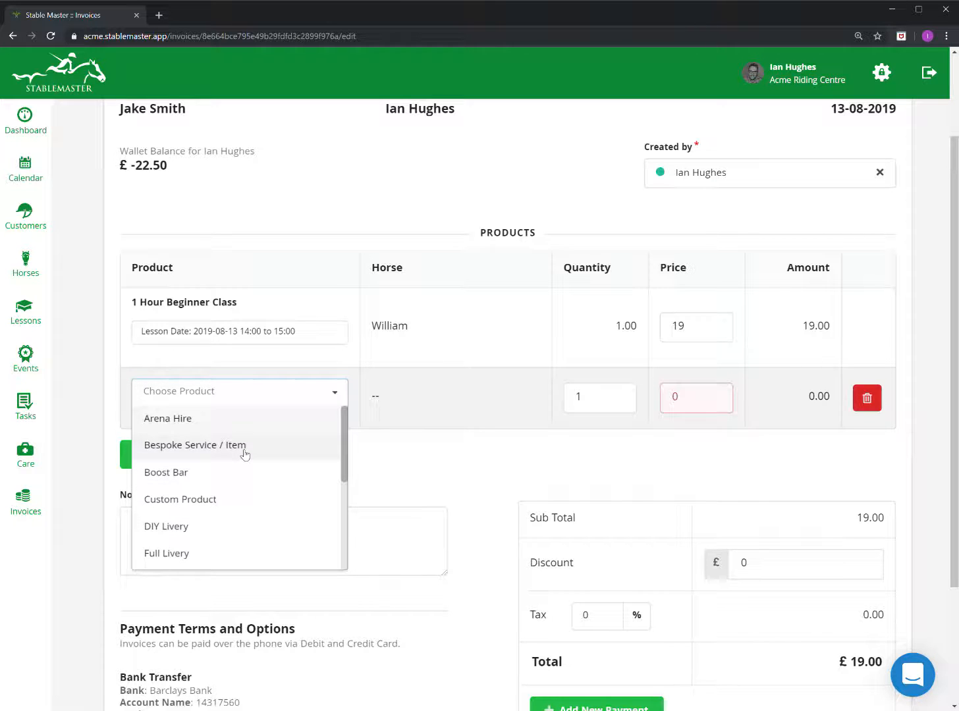
pyautogui.click(232, 475)
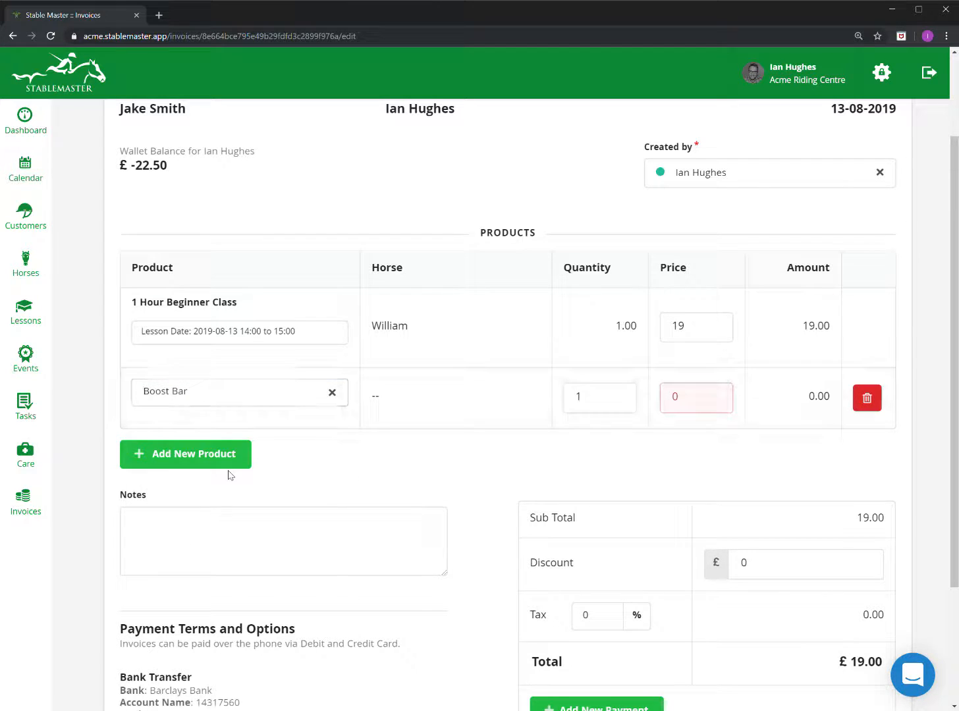
pyautogui.click(702, 408)
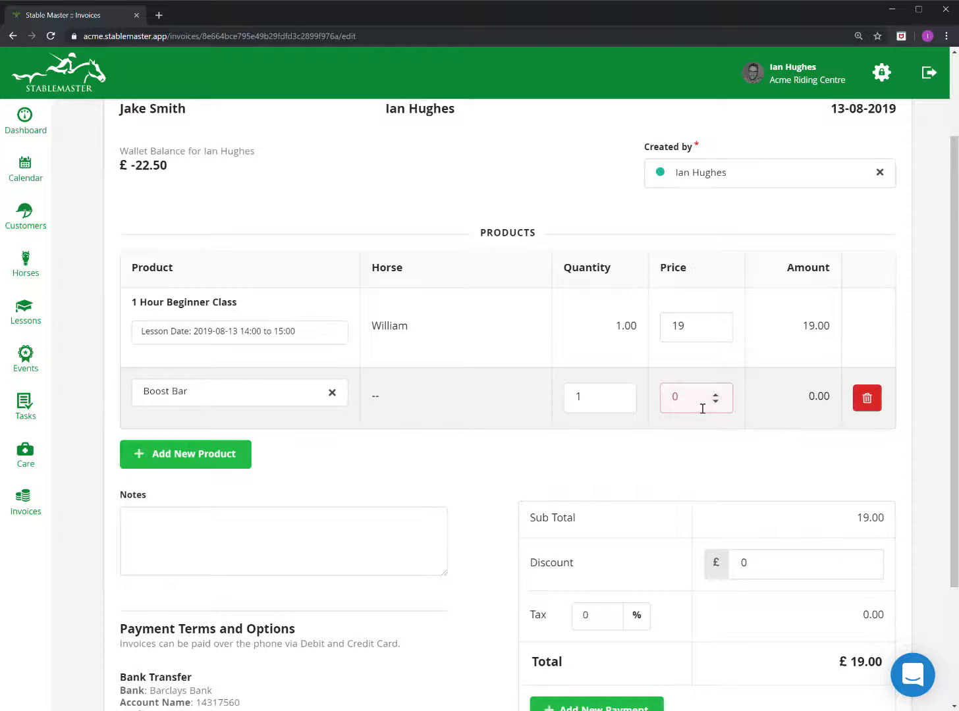
pyautogui.write('90')
pyautogui.click(777, 406)
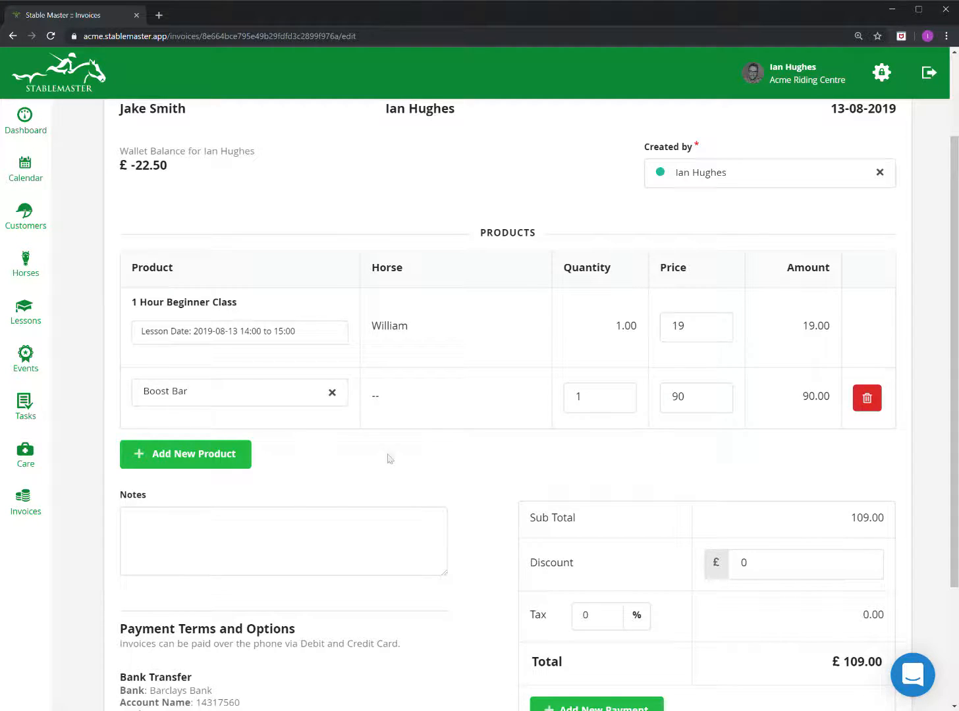
# Set the Boost Bar line's price on the invoice to 0.90
pyautogui.scroll(-2, 389, 459)
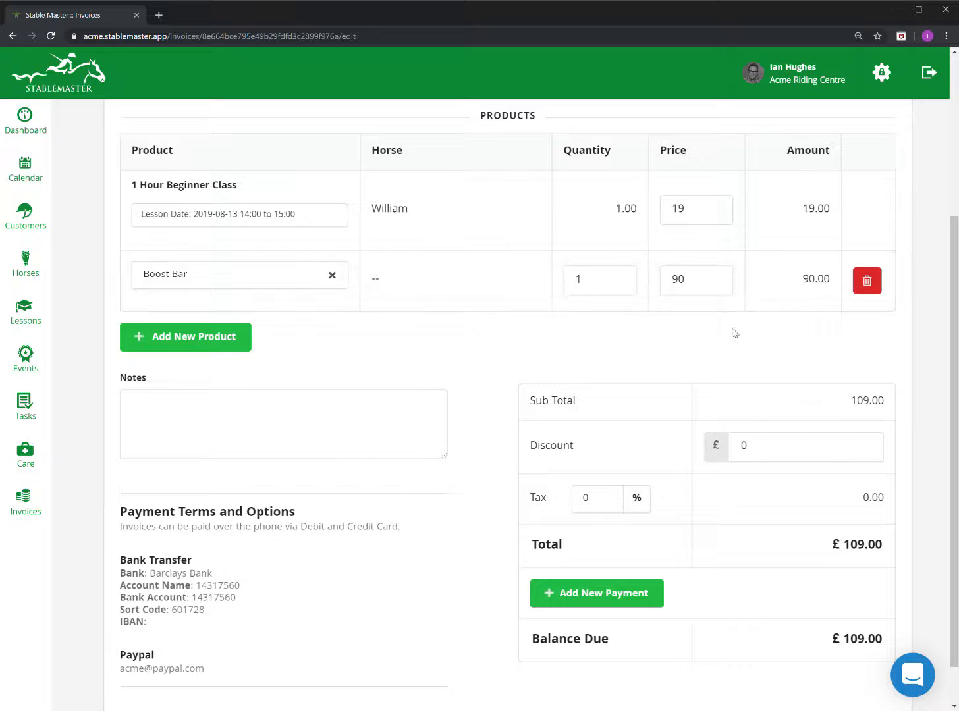
pyautogui.scroll(1, 733, 334)
pyautogui.doubleClick(679, 347)
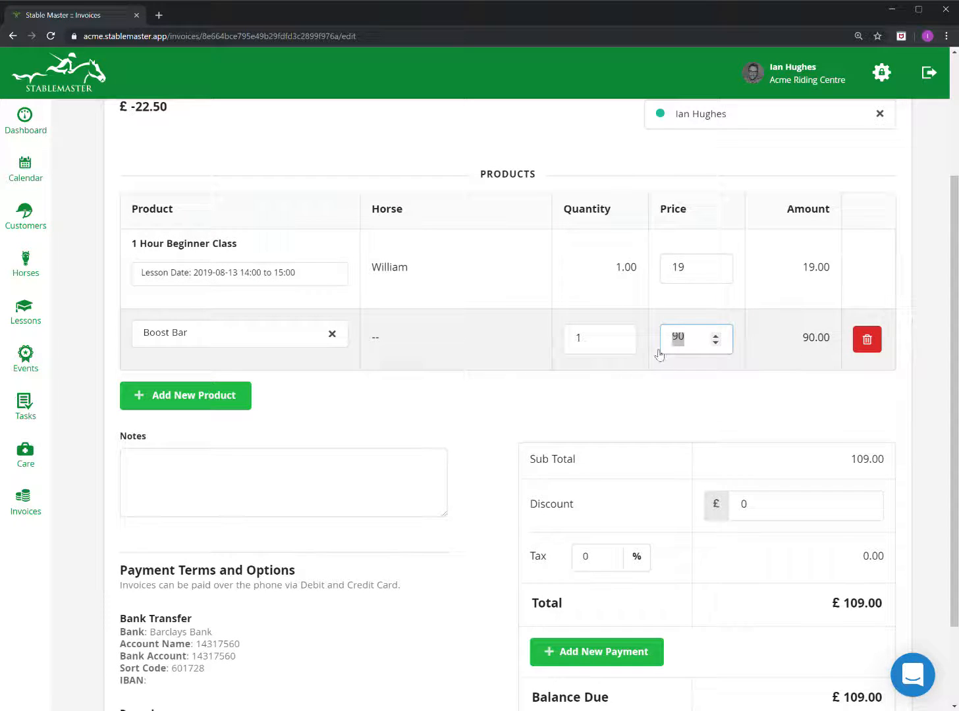
pyautogui.write('0.990')
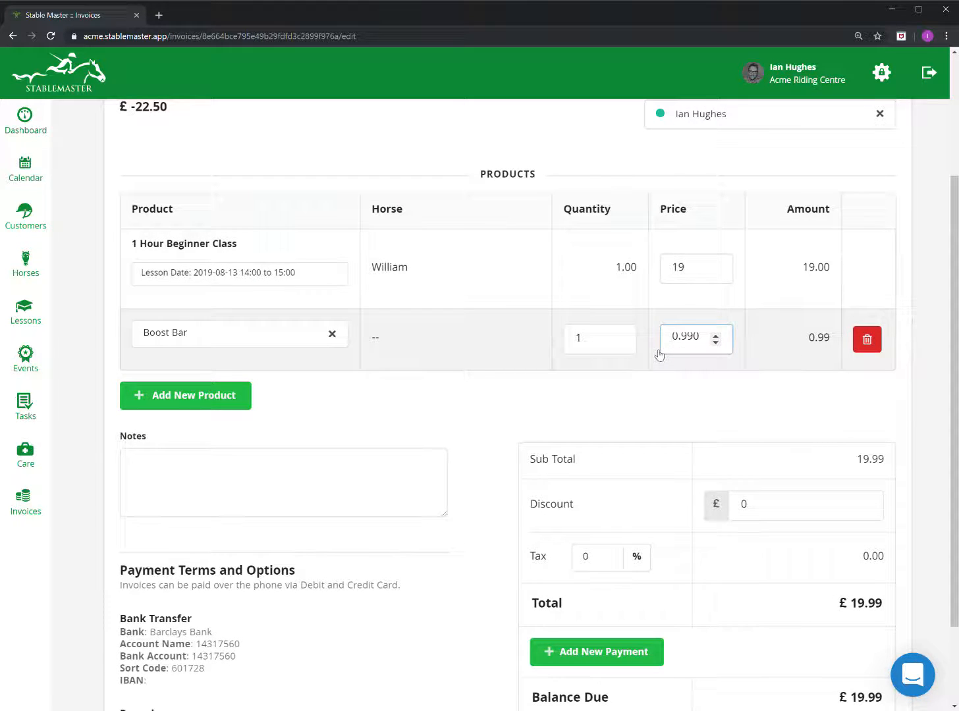
pyautogui.press('BackSpace')
pyautogui.press('BackSpace')
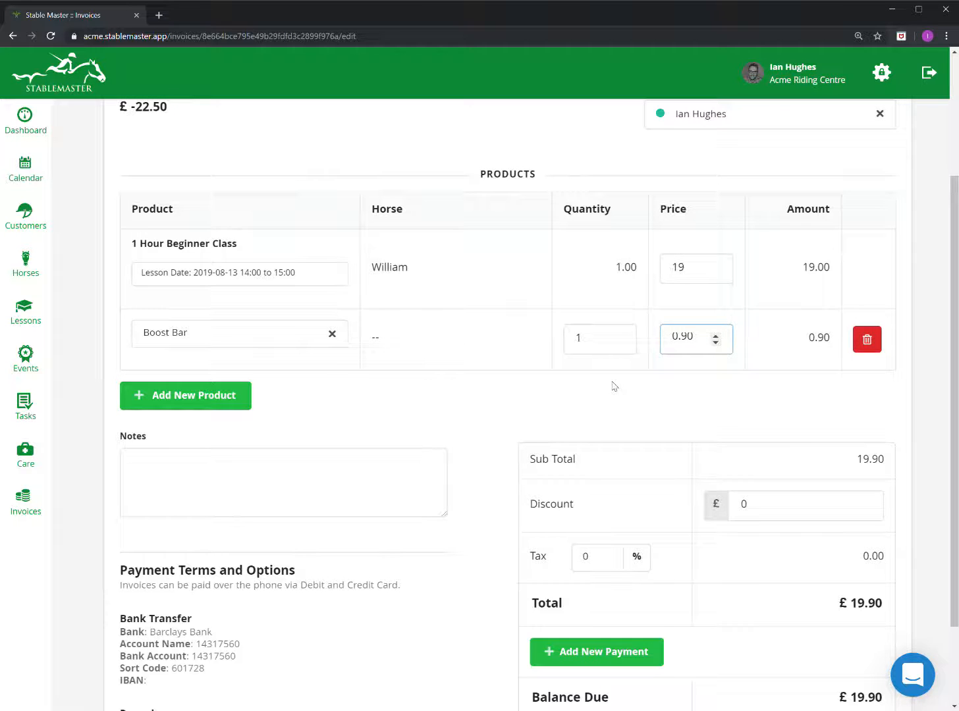
pyautogui.click(597, 422)
# Add an On Account payment of £19.90 to the invoice
pyautogui.scroll(-2, 663, 449)
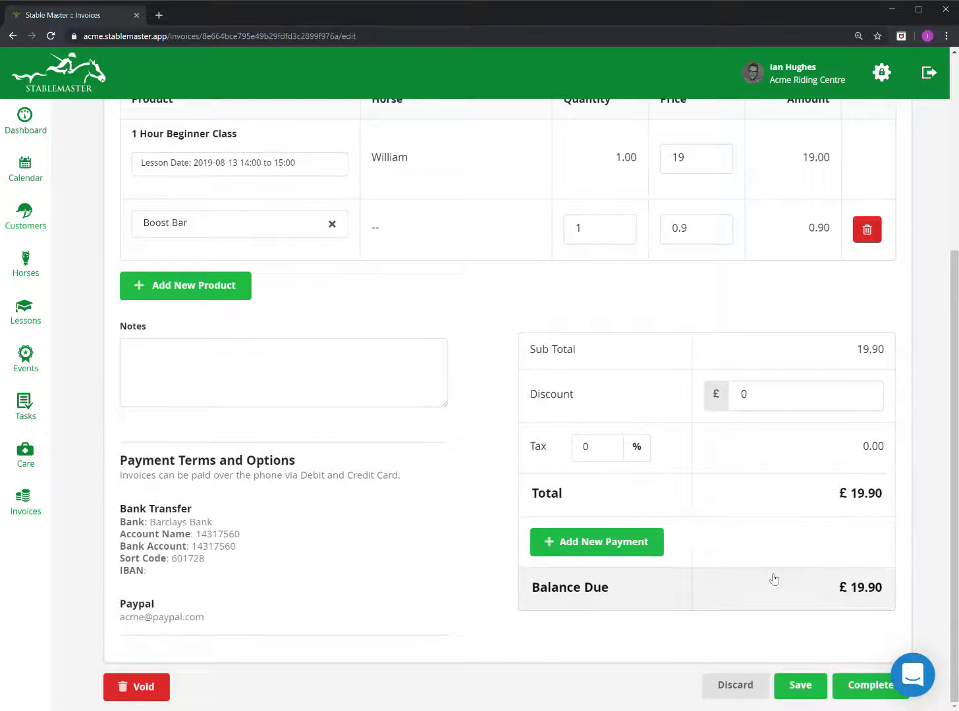
pyautogui.click(627, 548)
pyautogui.click(667, 544)
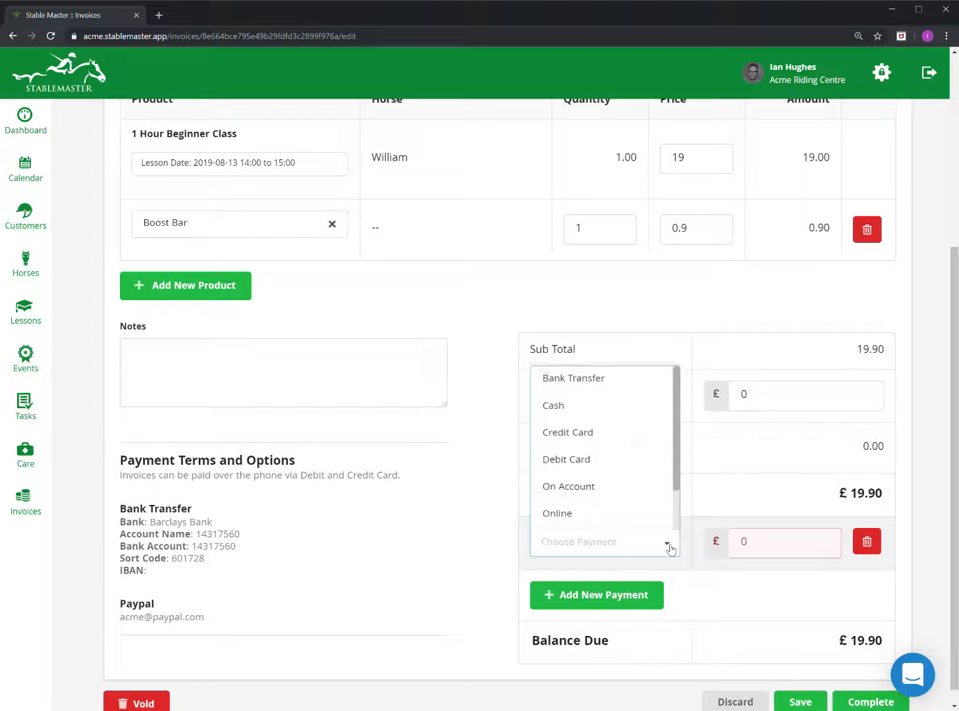
pyautogui.click(601, 487)
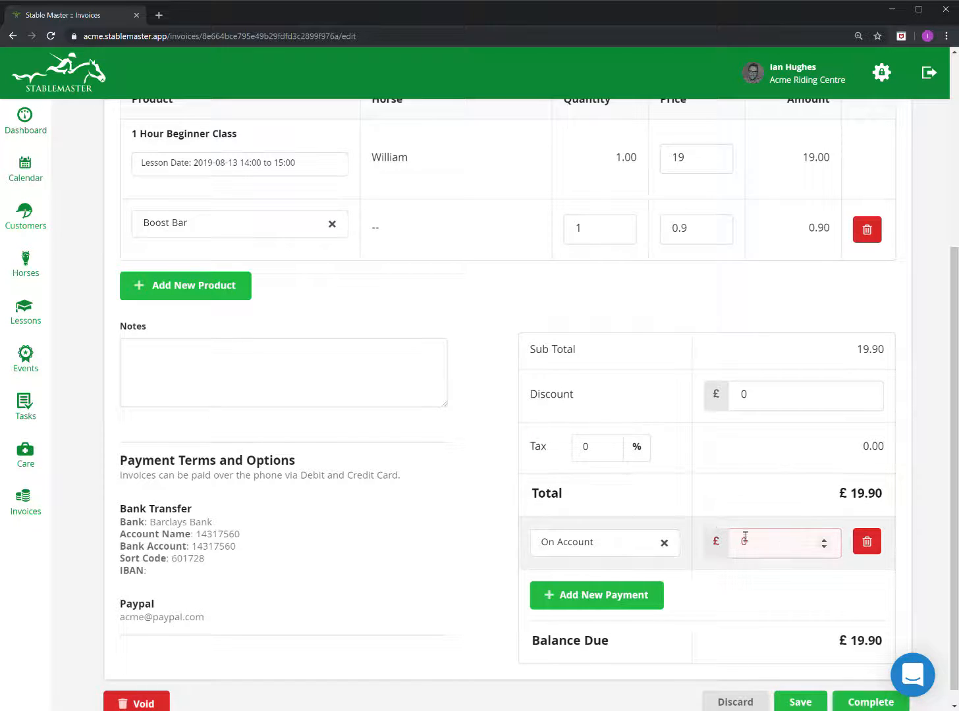
pyautogui.click(811, 553)
pyautogui.press('BackSpace')
pyautogui.write('19.9')
pyautogui.scroll(-1, 830, 619)
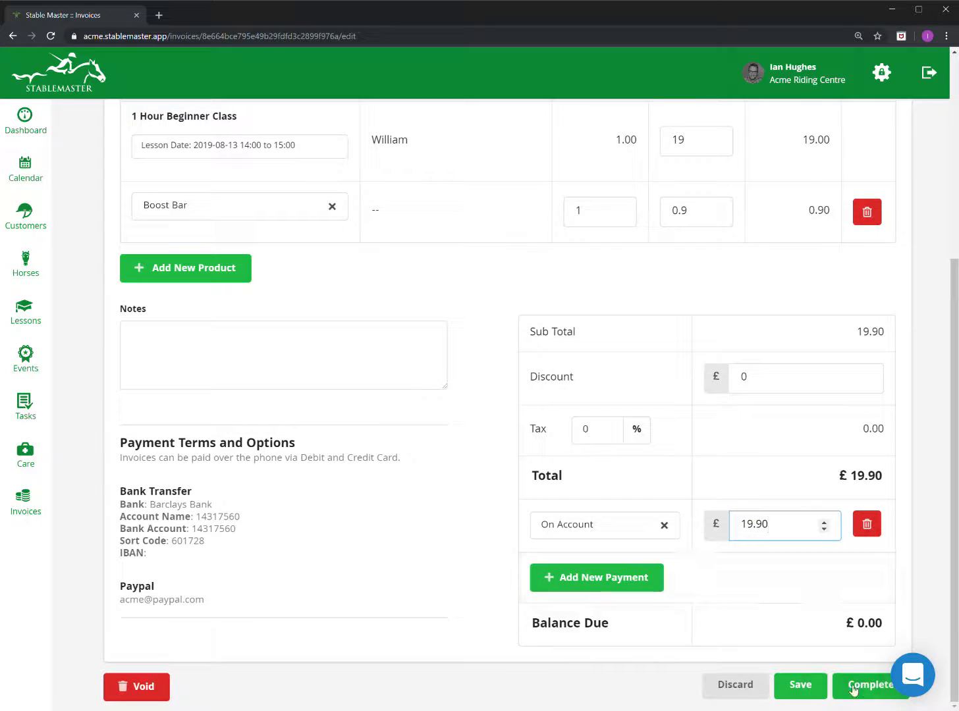
# Complete the invoice, confirm the completion, and check the bill-to customer's wallet balance
pyautogui.click(852, 687)
pyautogui.click(773, 452)
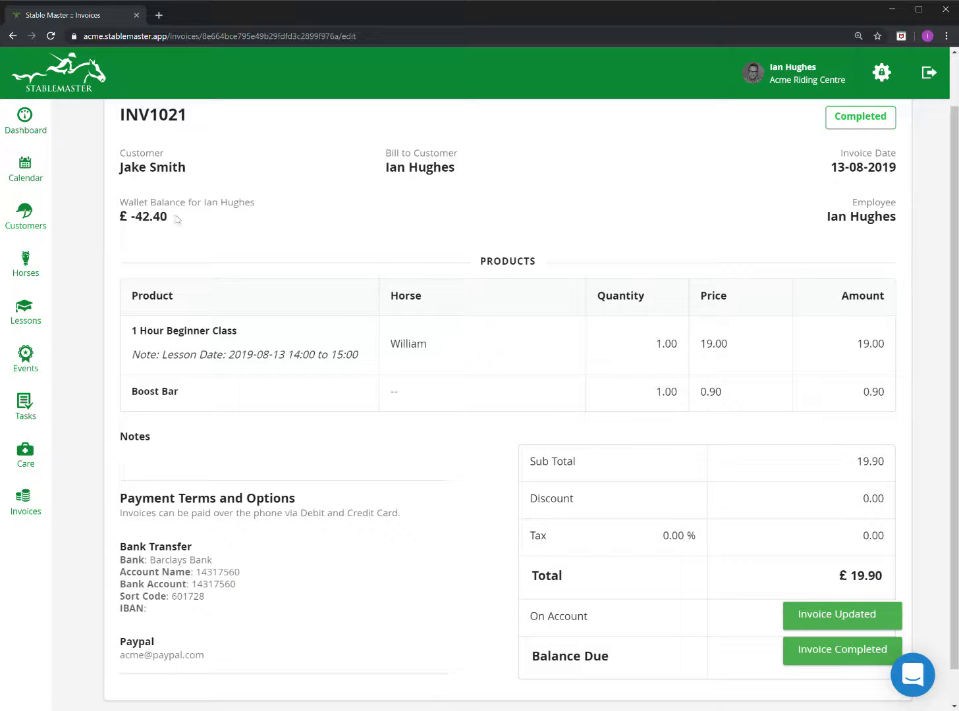
pyautogui.doubleClick(150, 224)
pyautogui.click(204, 243)
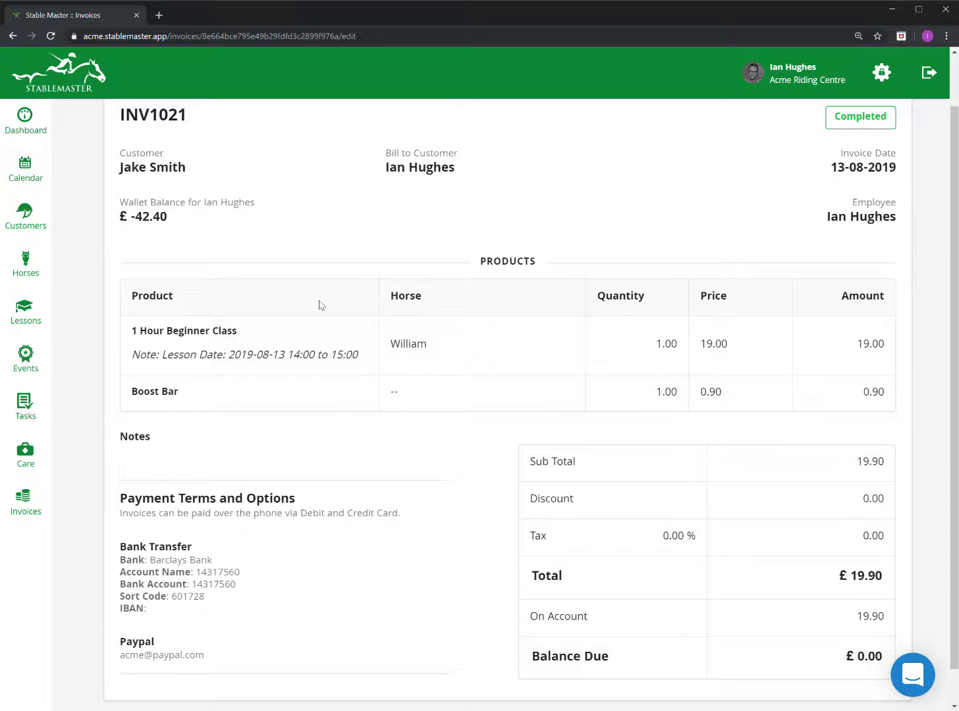
# Email the completed invoice to the bill-to customer's prefilled e-mail address
pyautogui.scroll(1, 349, 414)
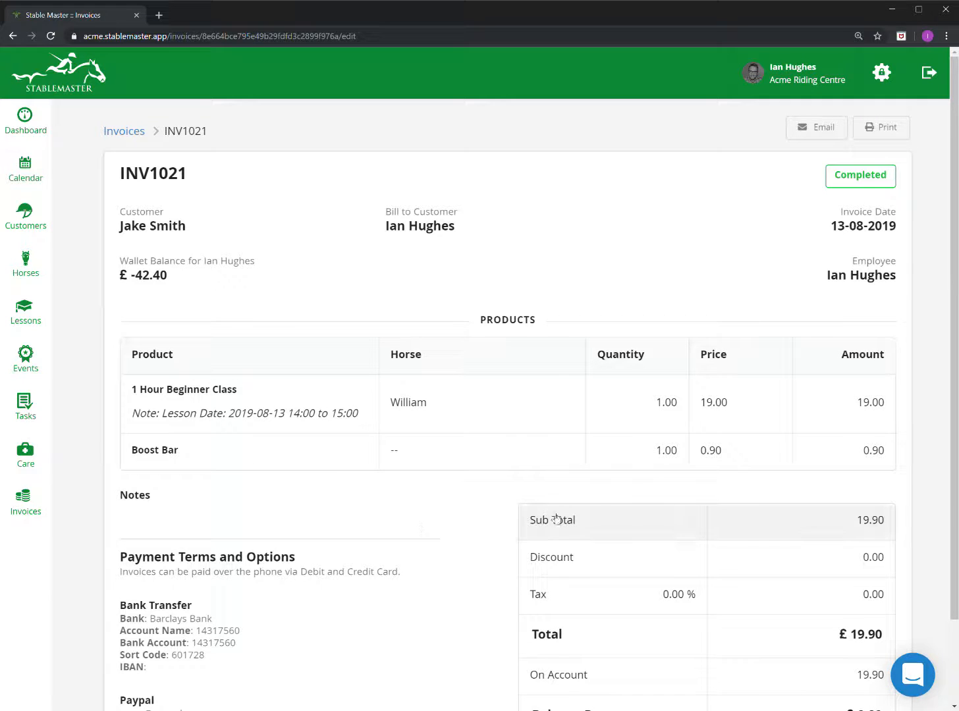
pyautogui.click(822, 135)
pyautogui.moveTo(386, 235); pyautogui.dragTo(391, 236)
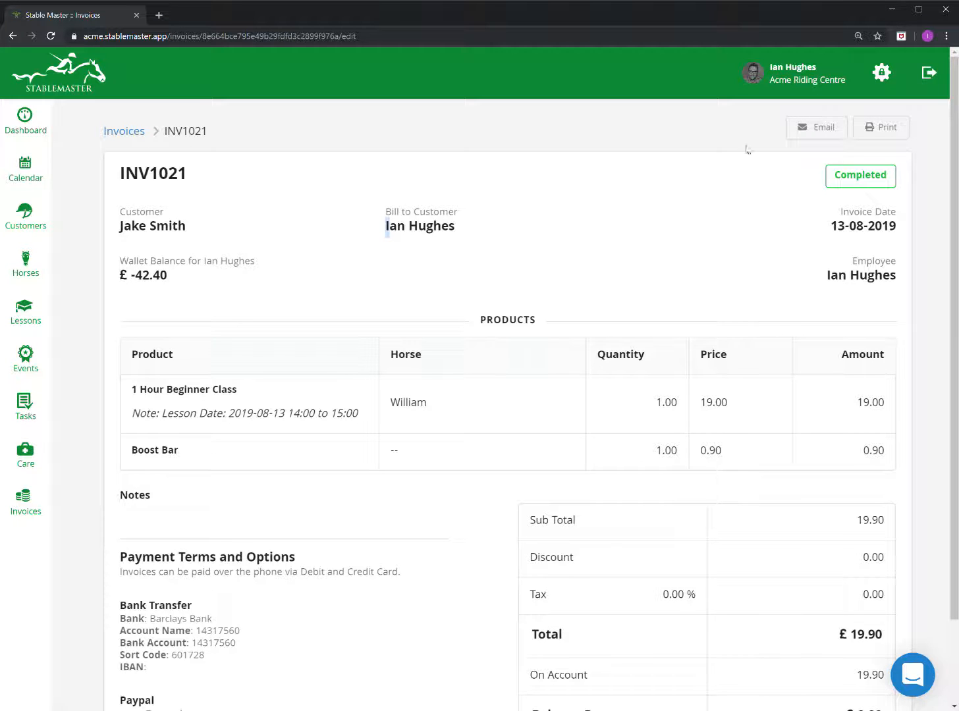
pyautogui.click(802, 130)
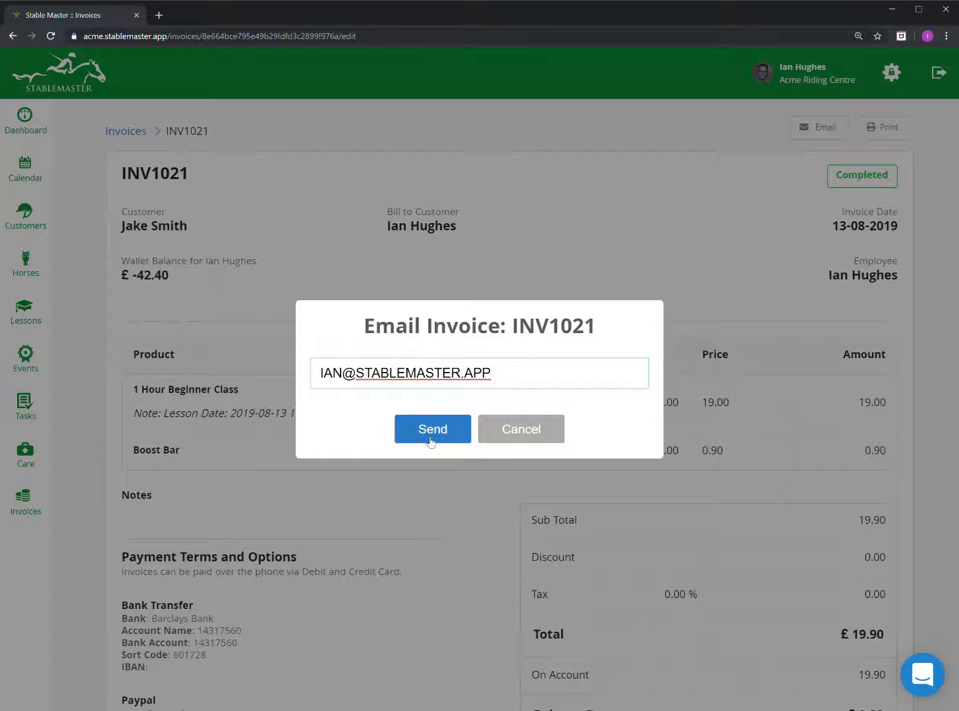
pyautogui.click(431, 440)
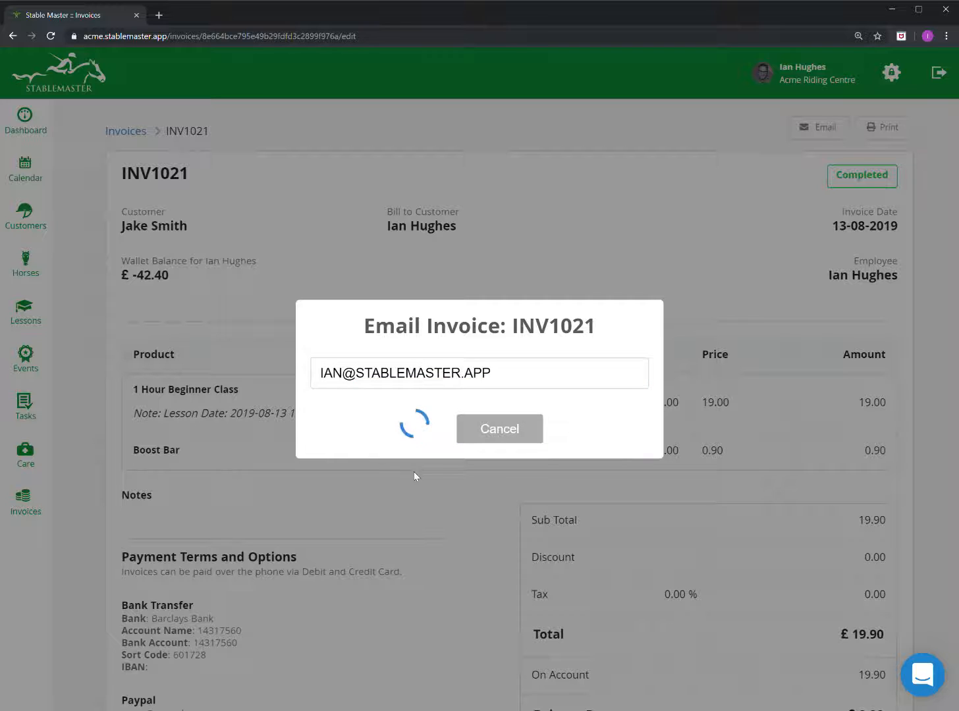
pyautogui.click(490, 455)
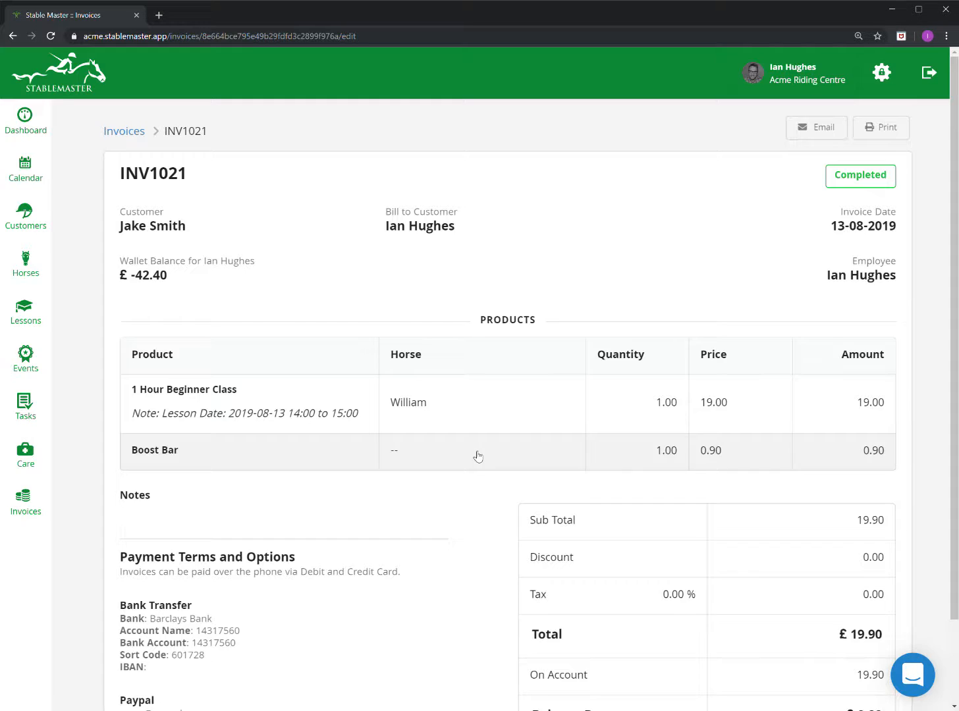
pyautogui.scroll(-2, 478, 428)
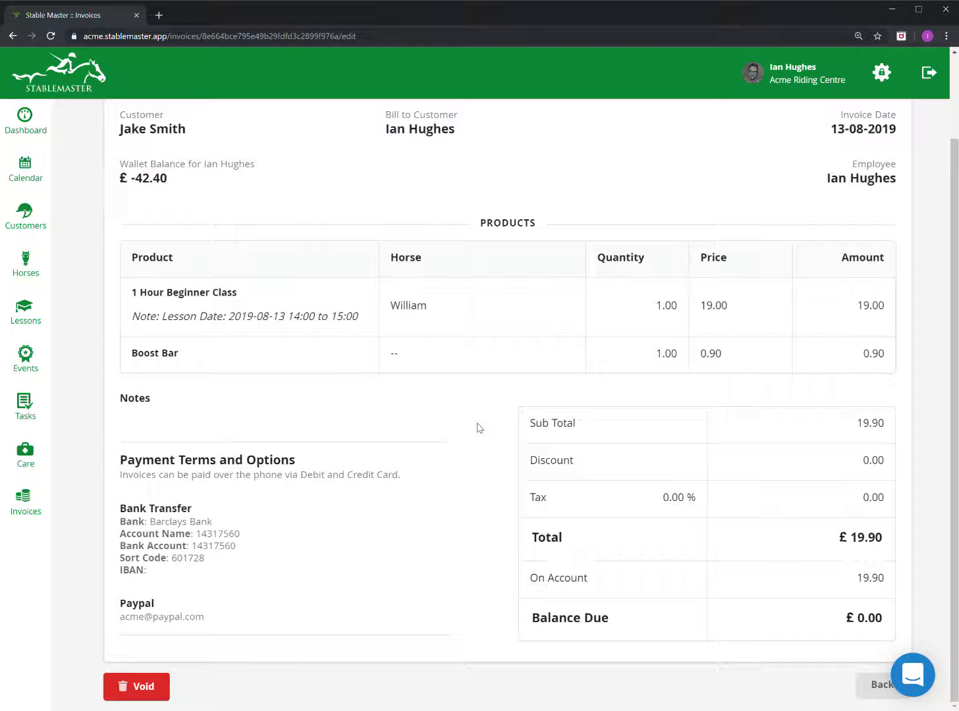
pyautogui.scroll(2, 478, 426)
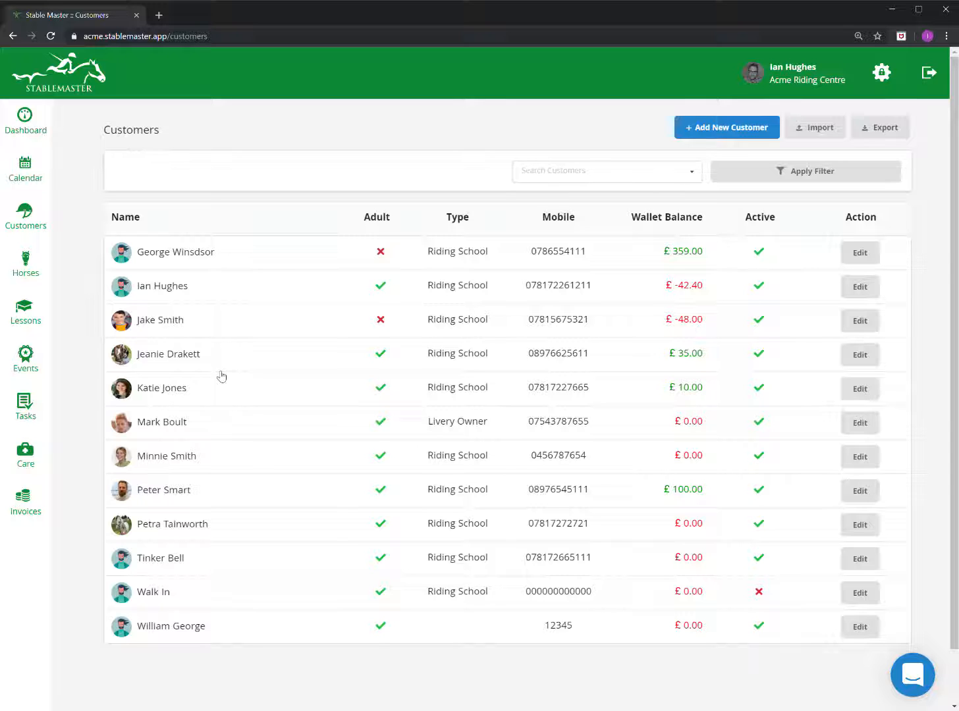
# View the confirmed 1 Hour Beginner Class of 2019-08-12 from the lessons list, and return to the list
pyautogui.click(28, 312)
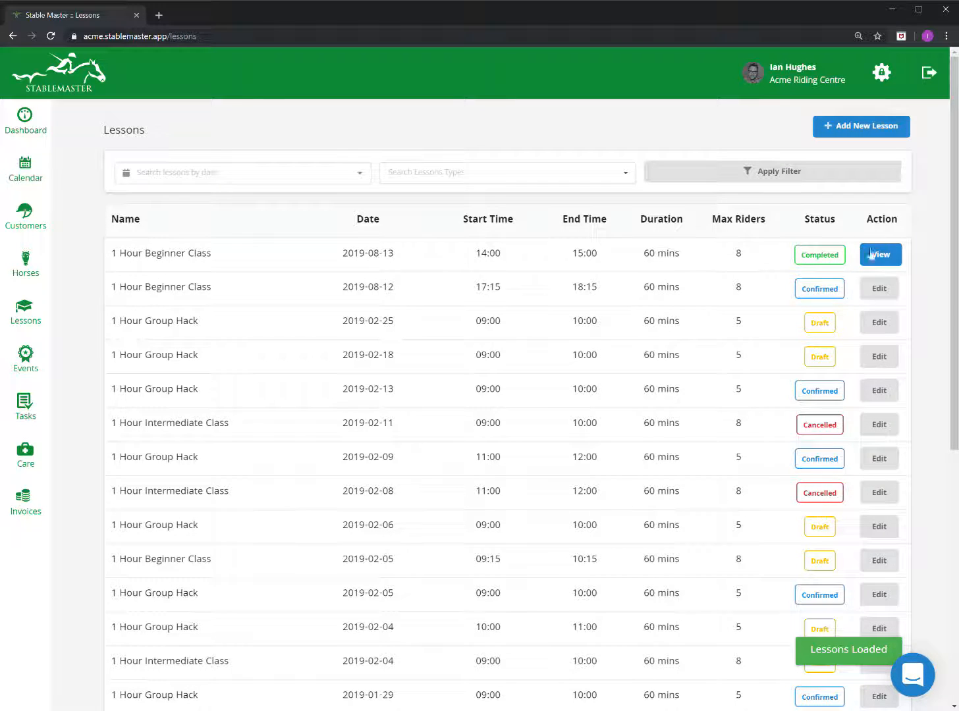
pyautogui.click(883, 287)
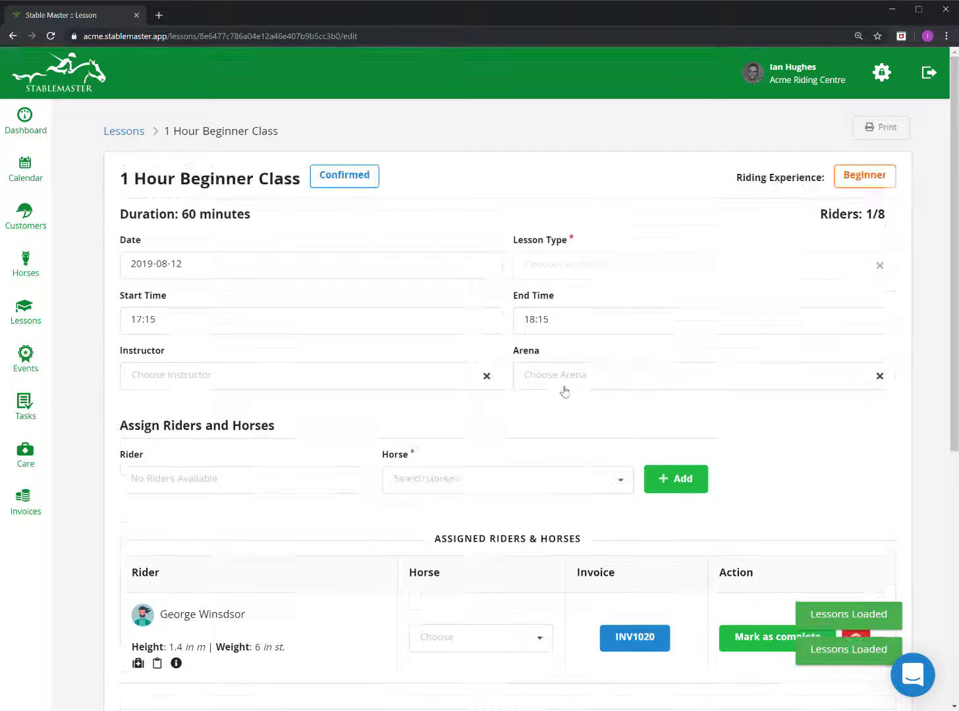
pyautogui.scroll(-5, 563, 392)
pyautogui.scroll(-2, 556, 385)
pyautogui.scroll(7, 625, 400)
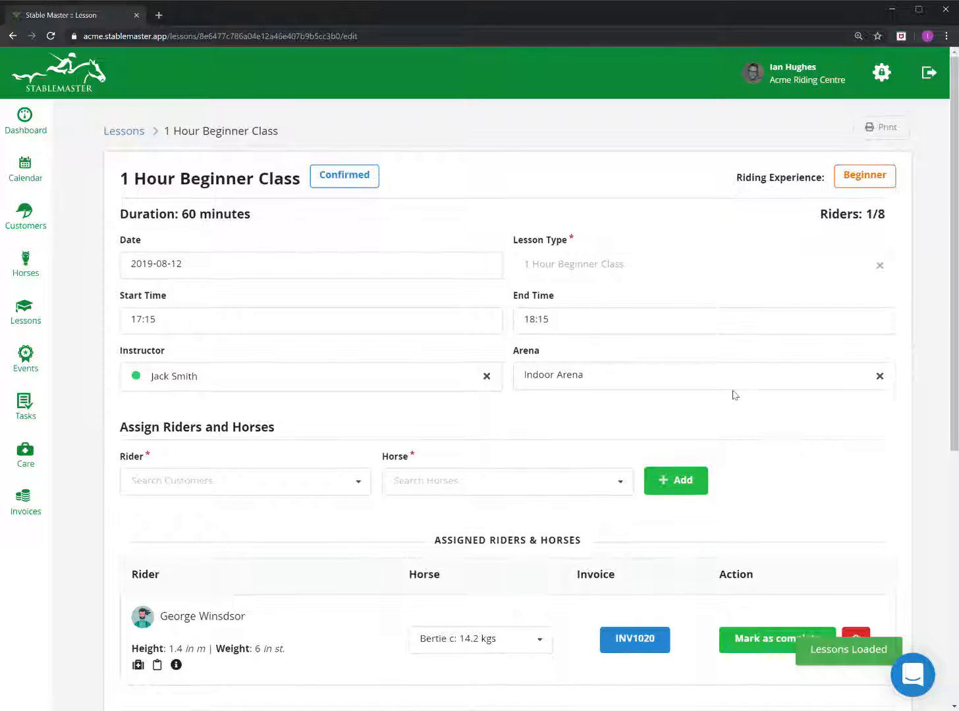
pyautogui.hotkey('alt', 'Left')
# Open the draft 1 Hour Group Hack of 2019-02-25 and select a rider not yet assigned to the lesson
pyautogui.click(879, 322)
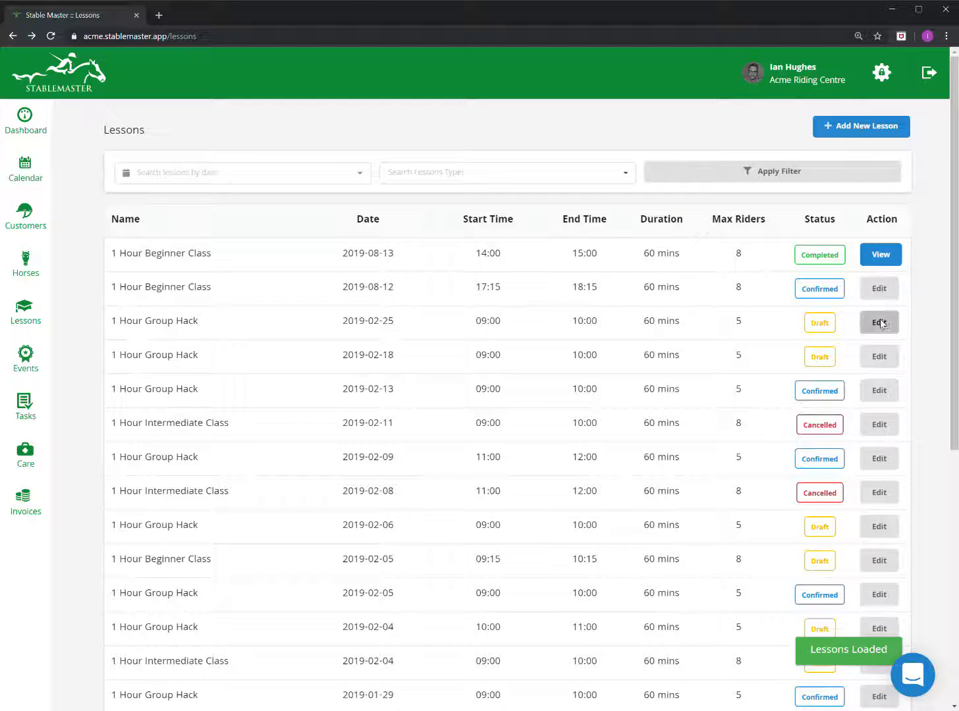
pyautogui.scroll(-2, 606, 440)
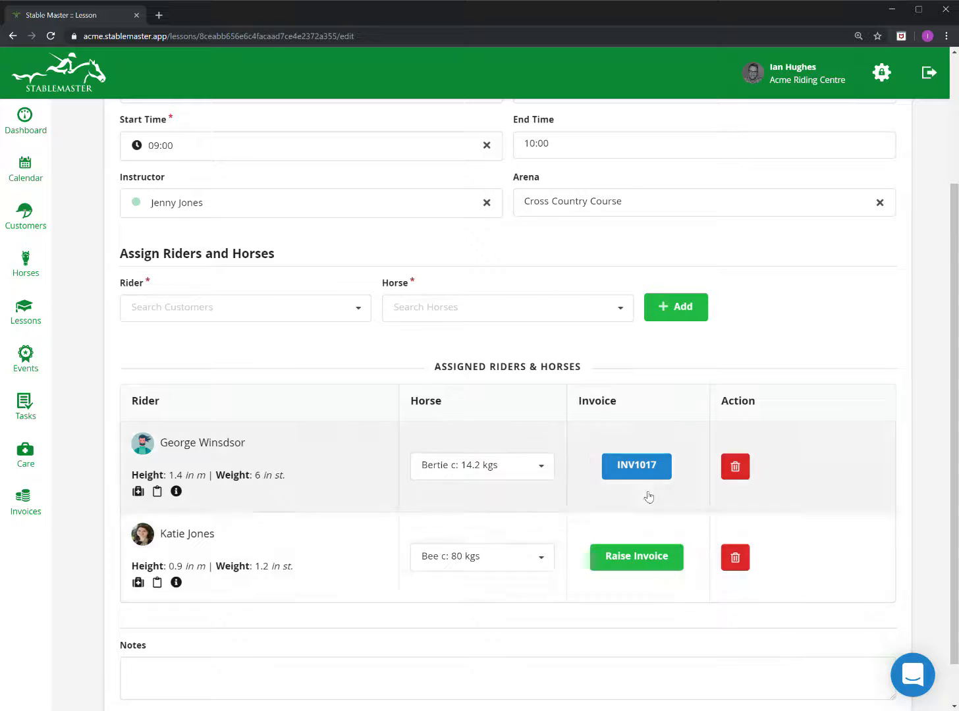
pyautogui.scroll(1, 646, 496)
pyautogui.click(360, 378)
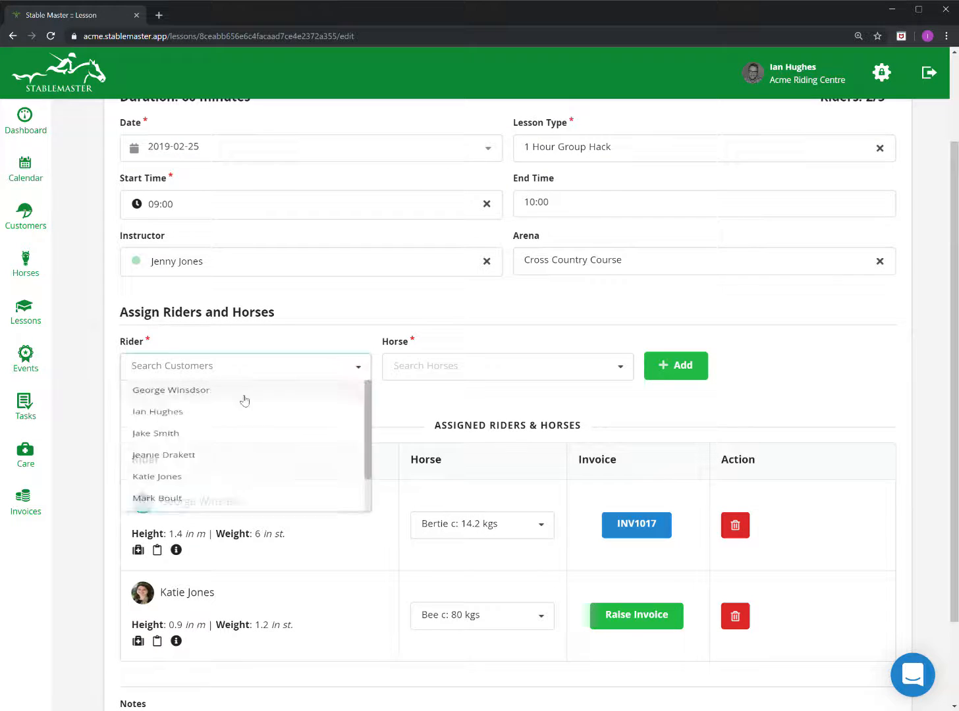
pyautogui.click(206, 399)
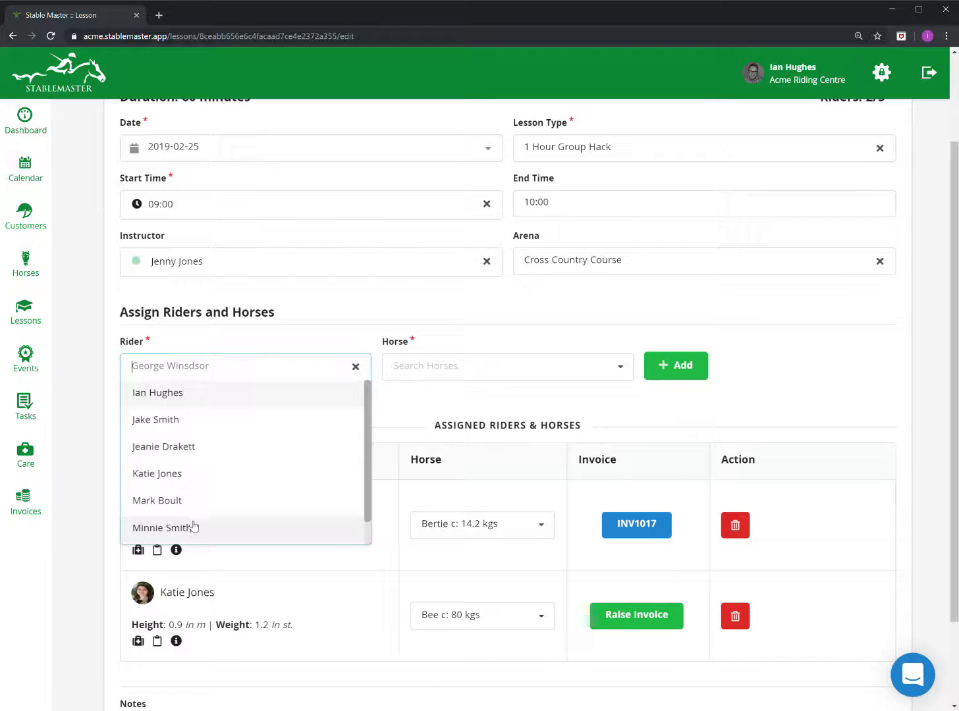
pyautogui.click(193, 522)
# Try to add the selected rider to the lesson with the horse Bee
pyautogui.click(453, 382)
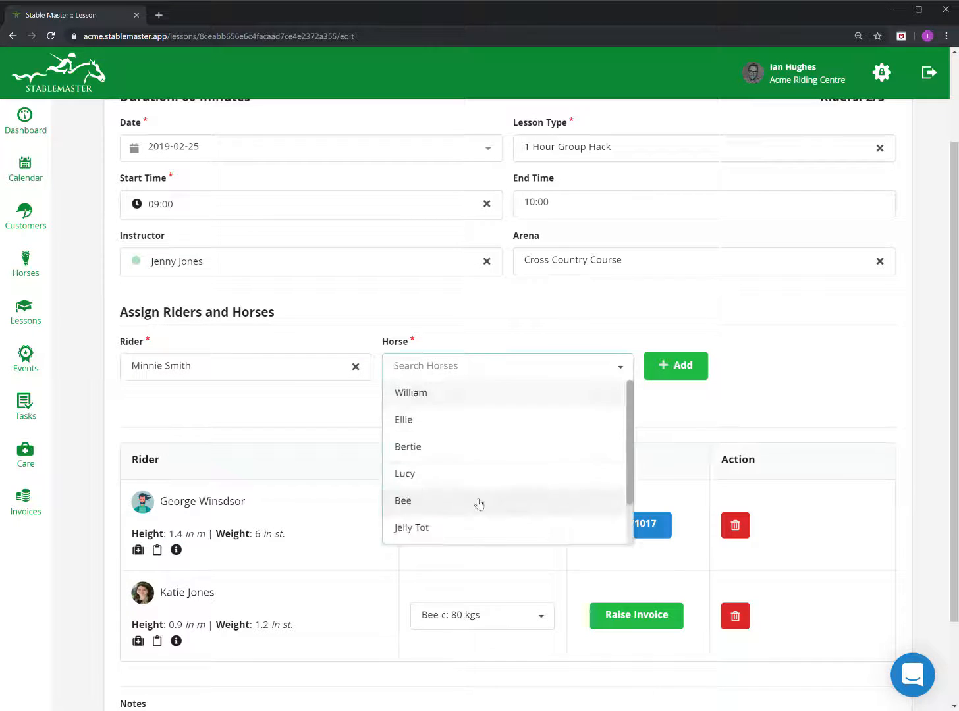
pyautogui.click(456, 502)
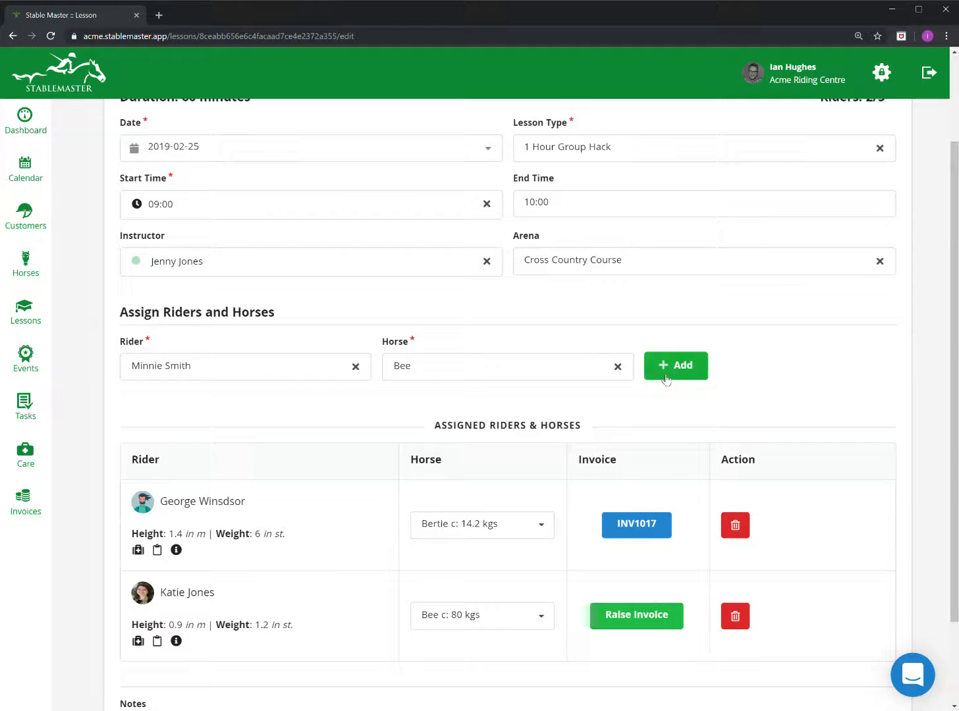
pyautogui.click(675, 370)
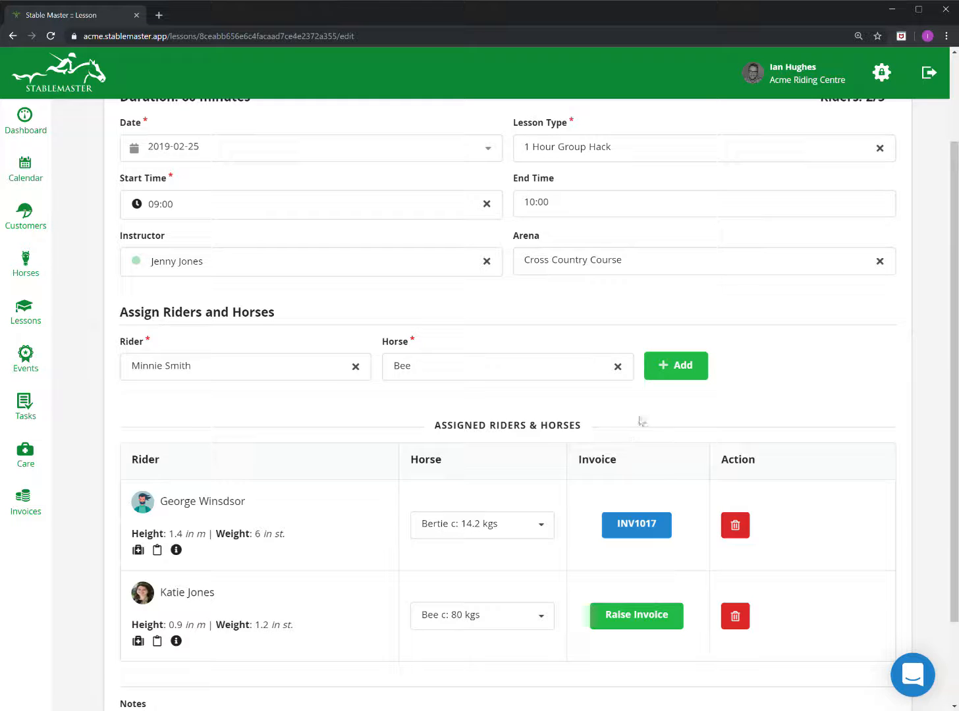
# Switch the horse to Ellie and add the selected rider to the lesson
pyautogui.click(582, 371)
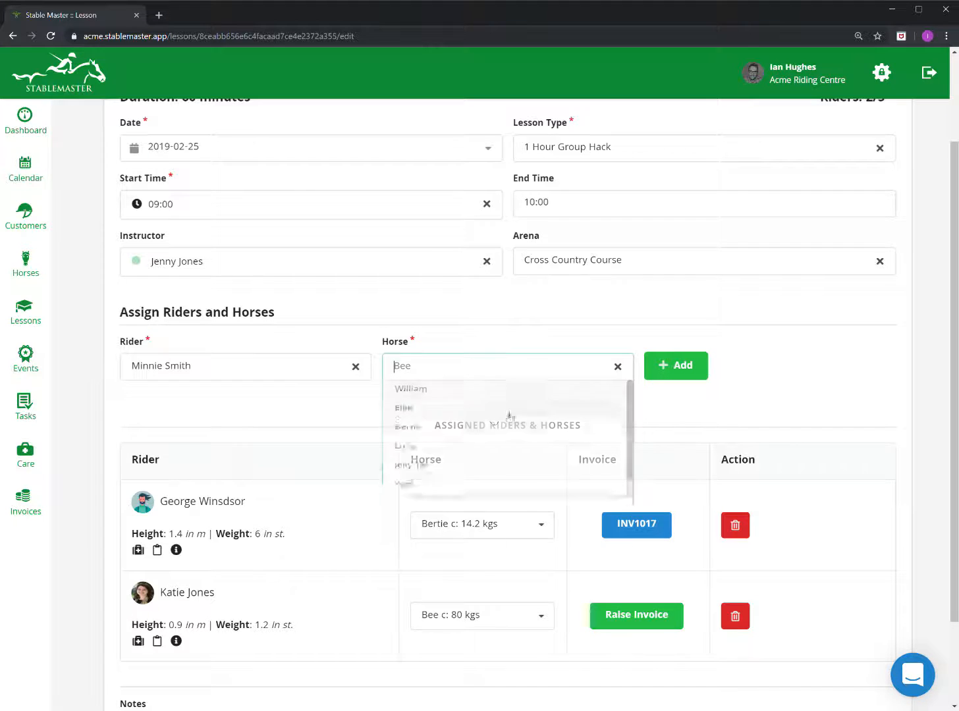
pyautogui.click(477, 423)
pyautogui.click(660, 381)
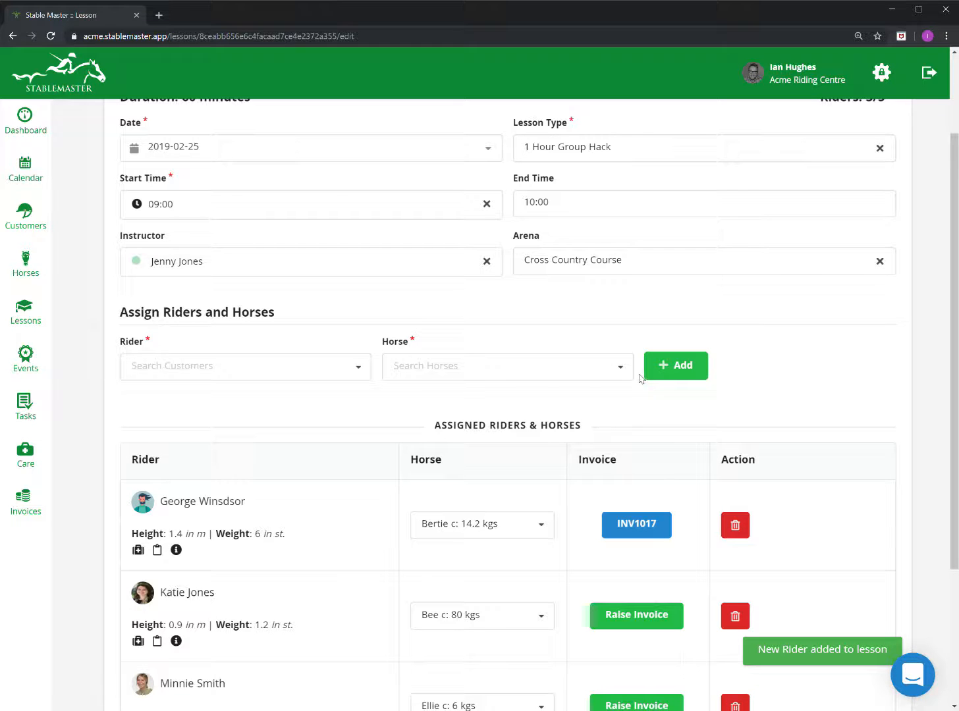
# Confirm the 1 Hour Group Hack lesson of 2019-02-25 and accept the confirmation
pyautogui.scroll(-3, 563, 338)
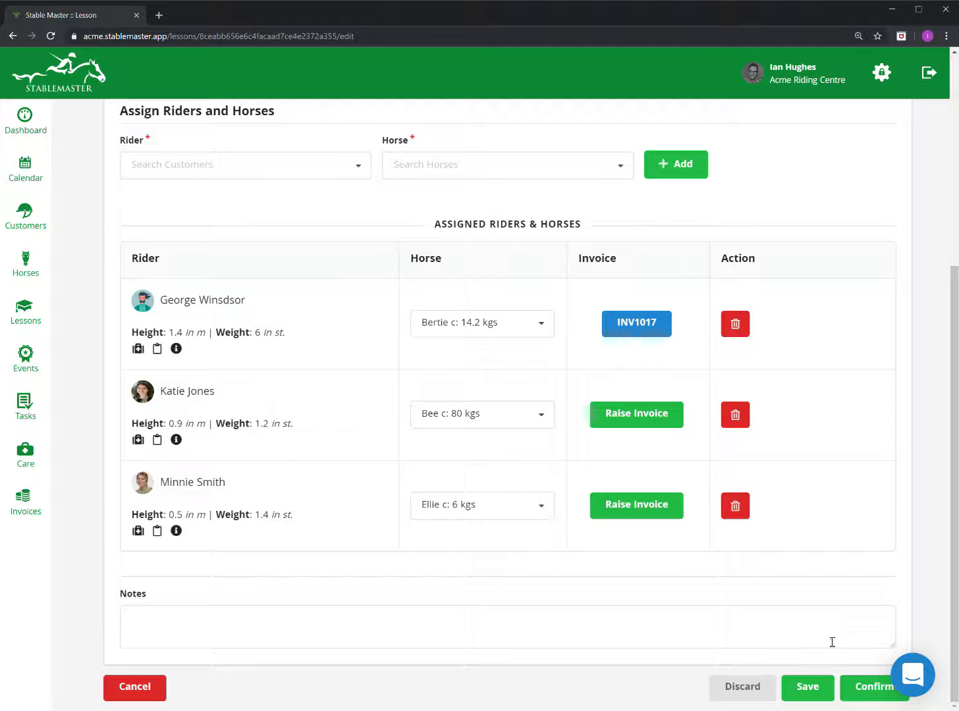
pyautogui.click(866, 686)
pyautogui.click(764, 440)
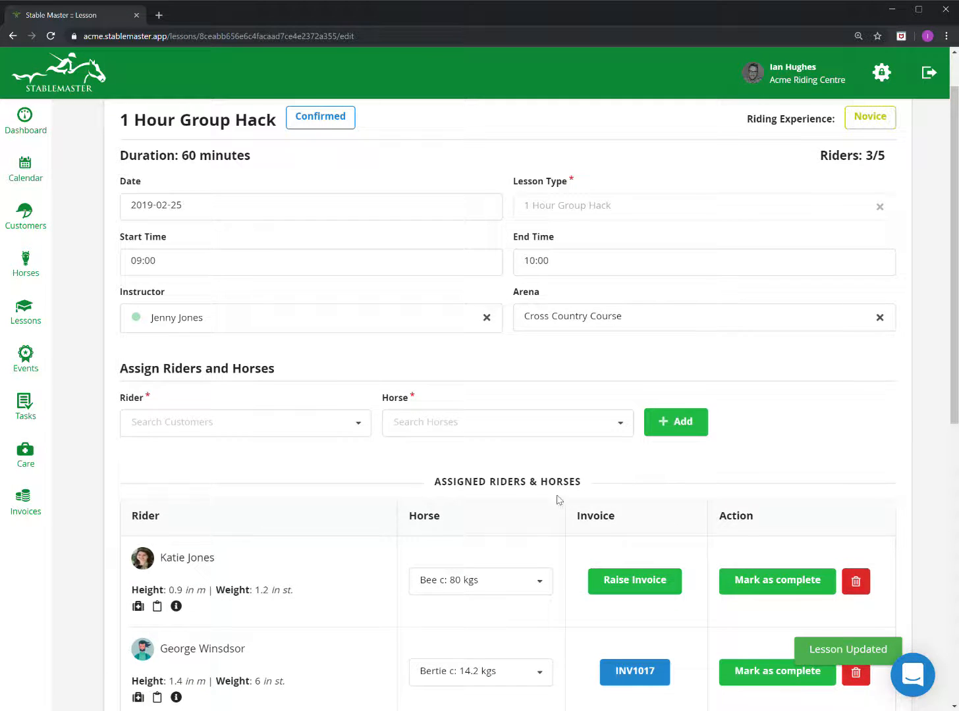
pyautogui.scroll(1, 557, 503)
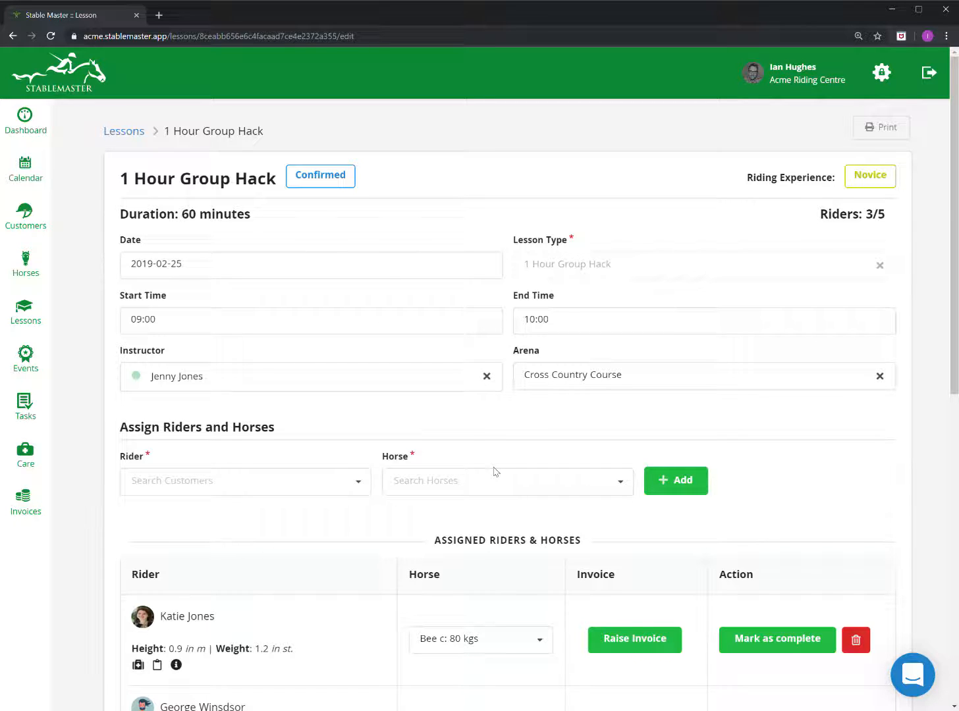
# View the employees list from the settings, and return to the dashboard
pyautogui.click(882, 77)
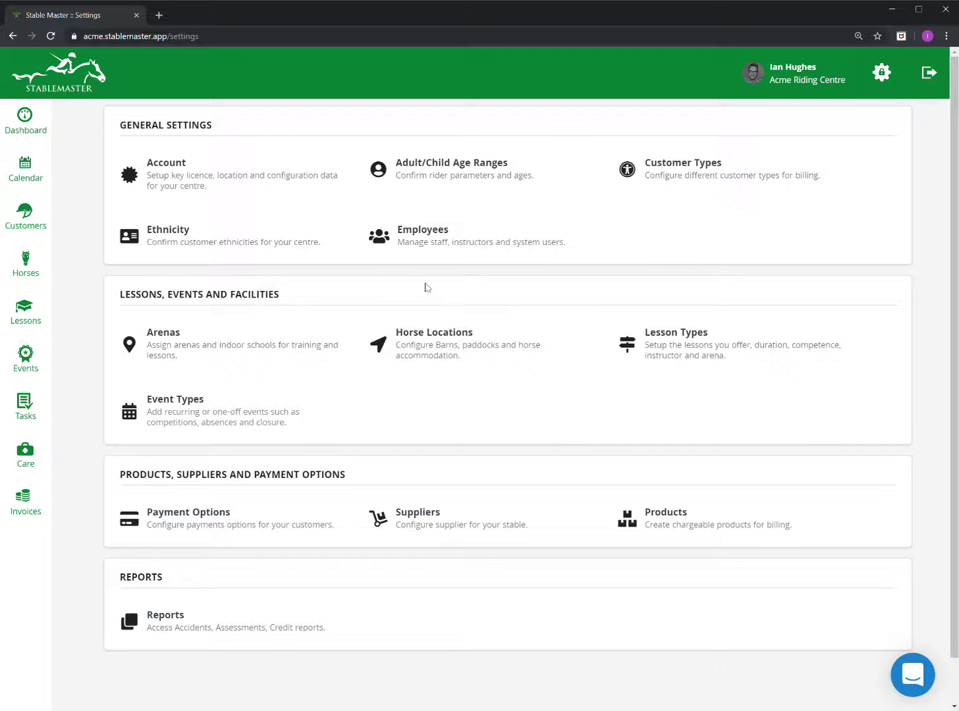
pyautogui.click(415, 236)
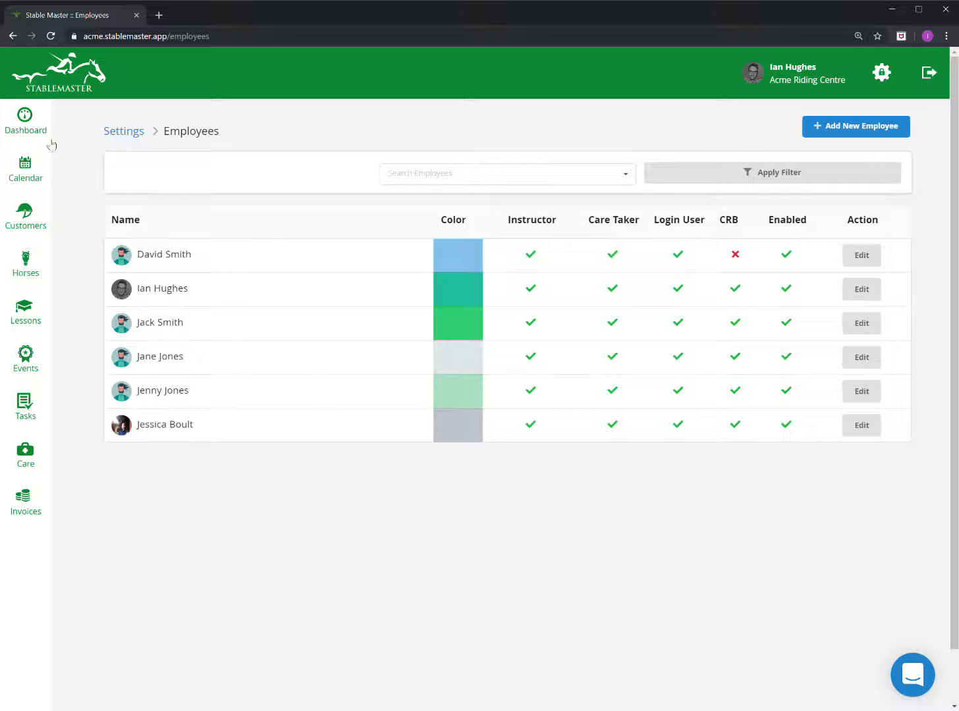
pyautogui.click(50, 142)
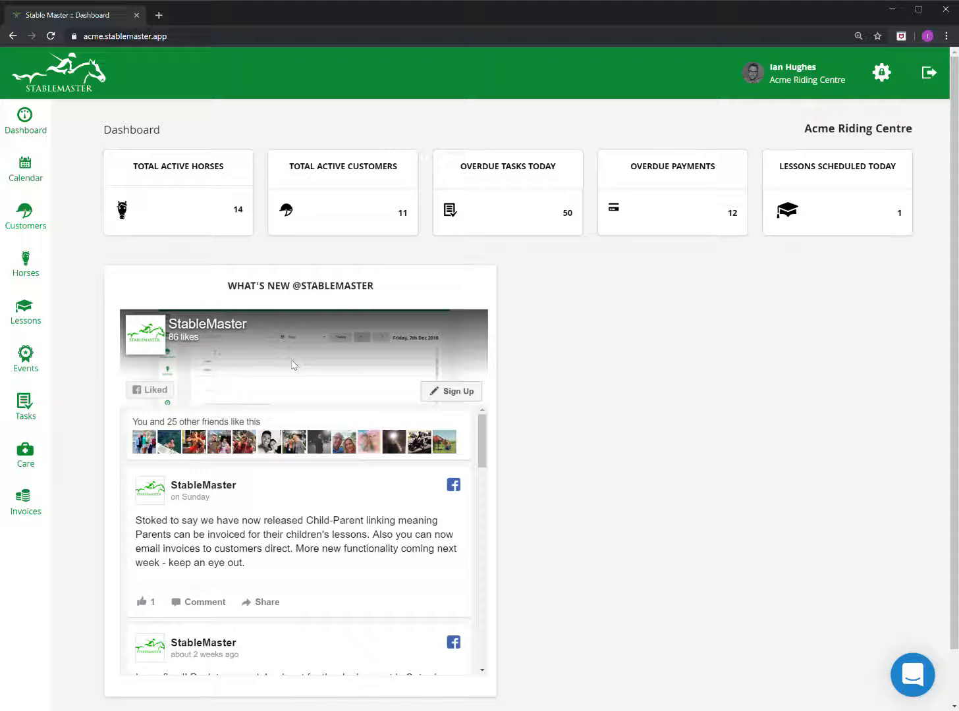
# Review the invoices list for customers, bill-to customers, amounts and statuses
pyautogui.click(25, 502)
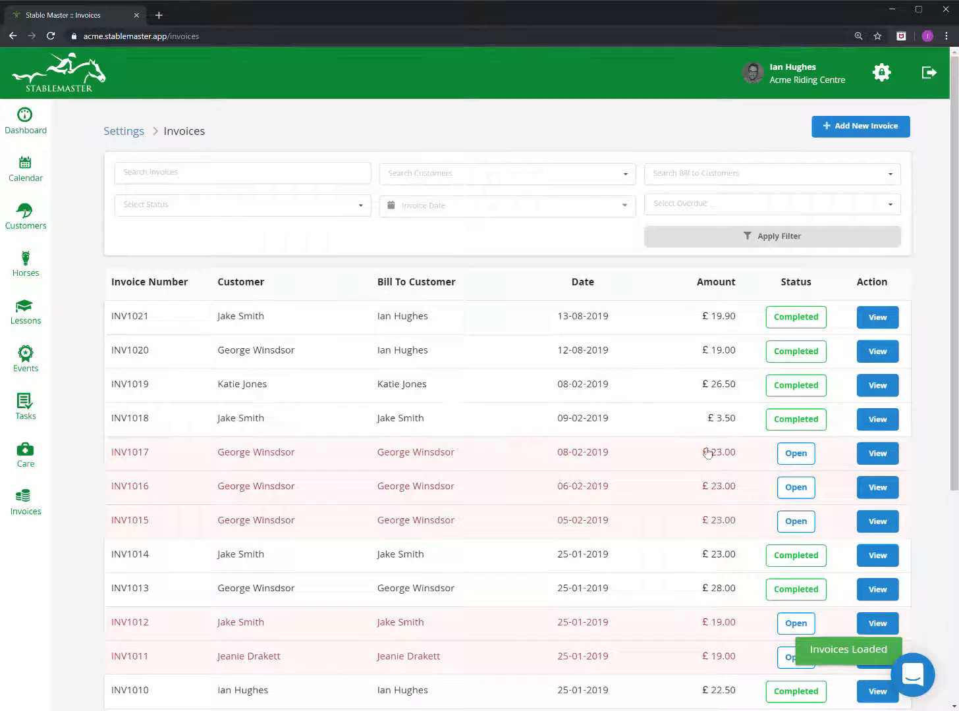
pyautogui.scroll(-5, 700, 454)
pyautogui.scroll(5, 696, 461)
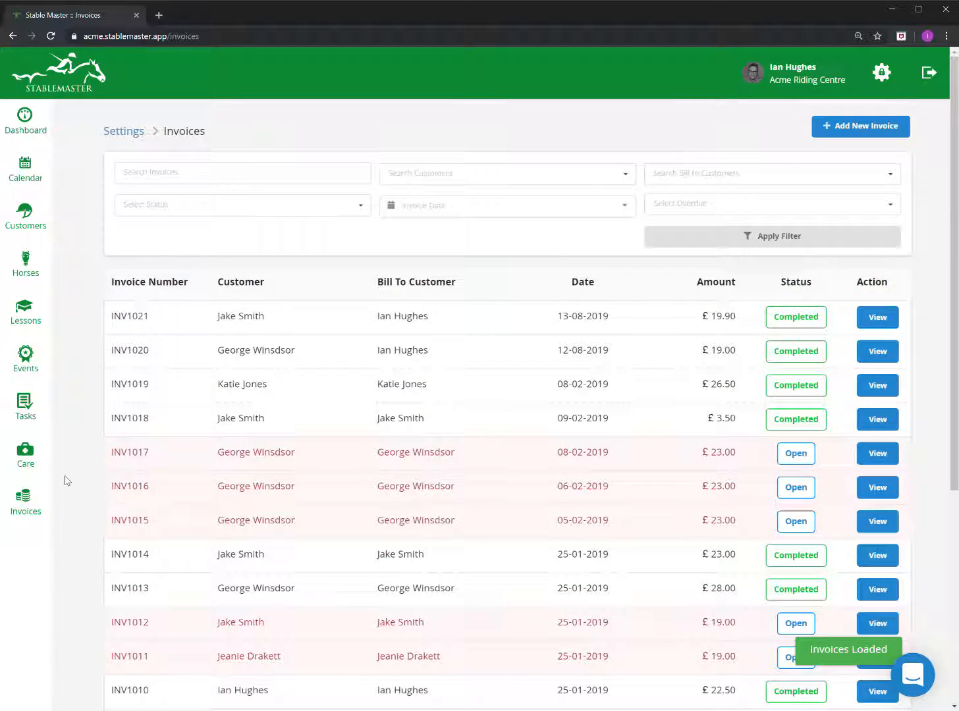